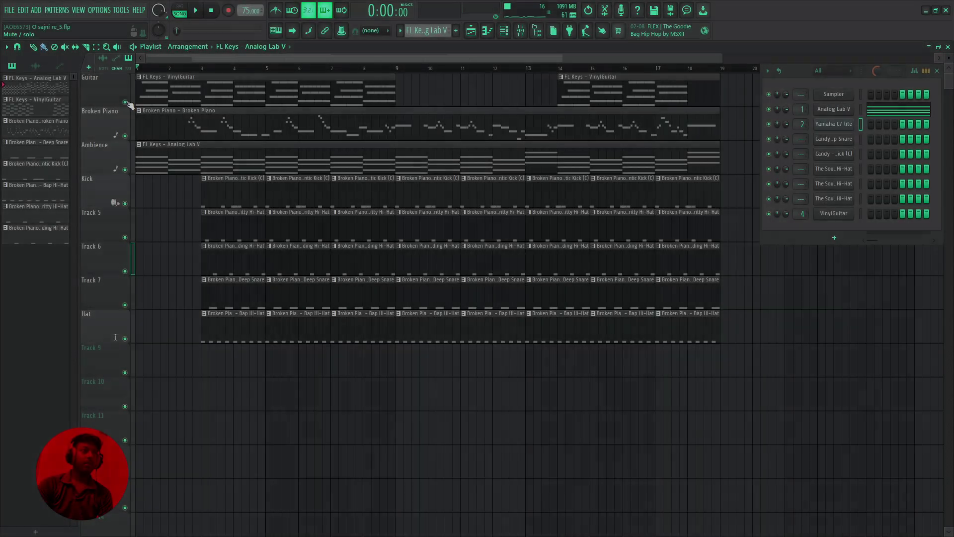
- Solo the Guitar track, play the song and examine its VinylGuitar pattern in the piano roll from bar 1
ctrl+click(125, 102)
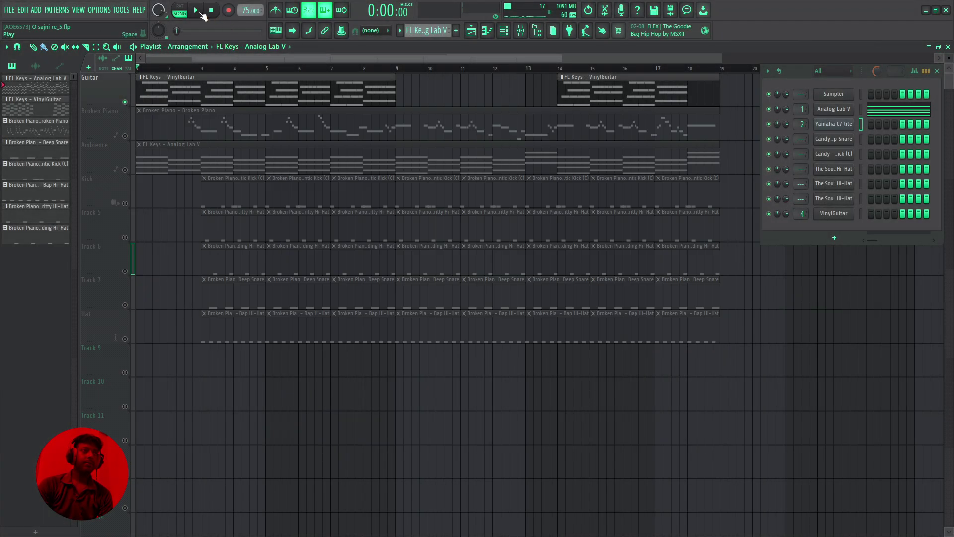
double_click(219, 98)
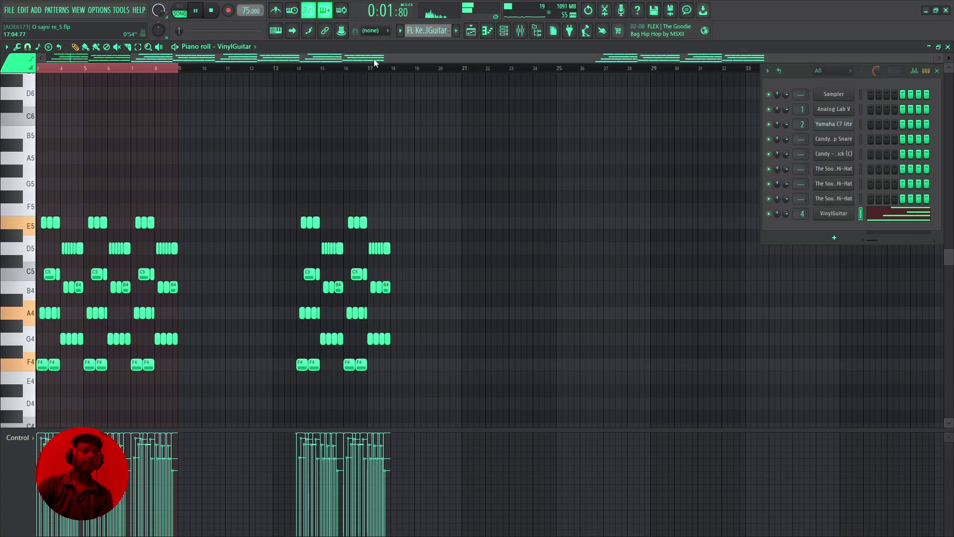
drag(350, 59, 193, 65)
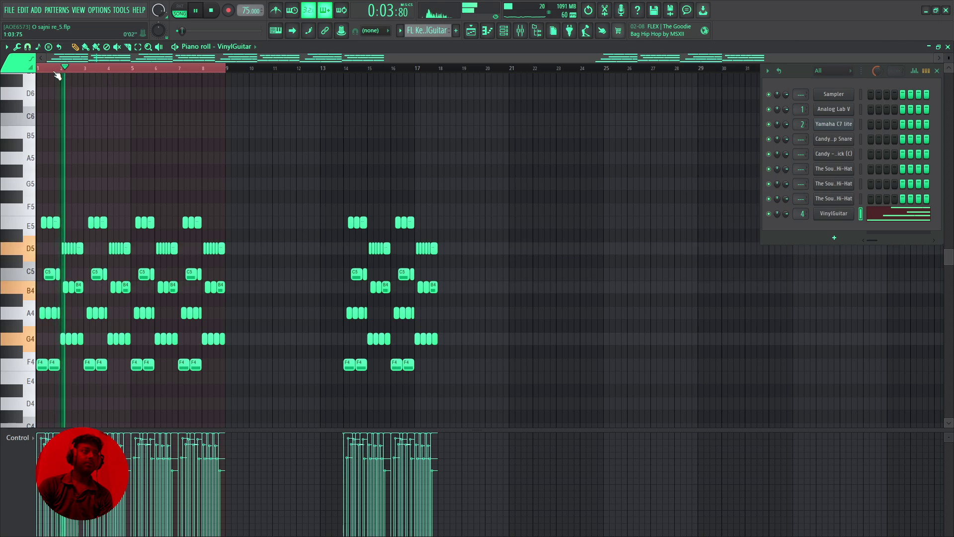
scroll(57, 76, up, 5)
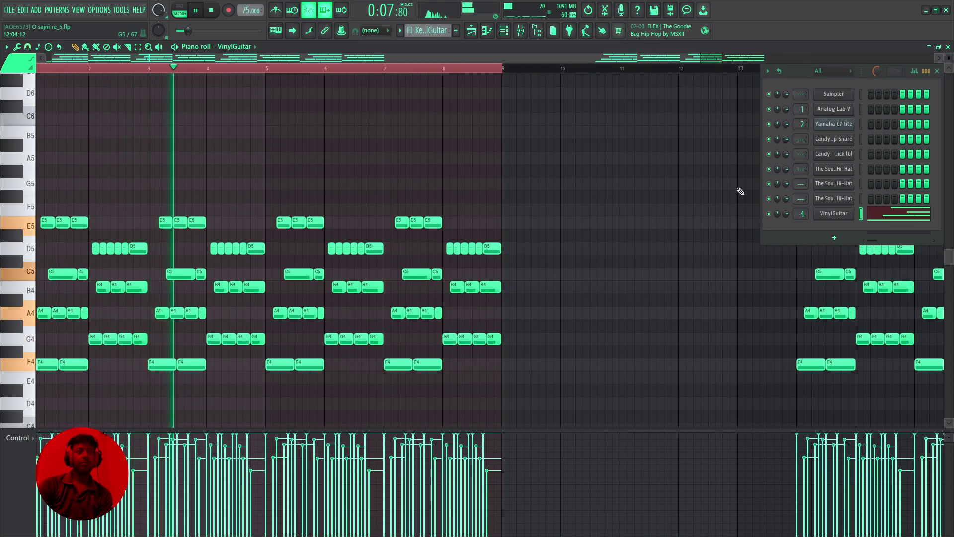
- Review the VinylGuitar instrument's preset and knob settings, then close its window
click(831, 219)
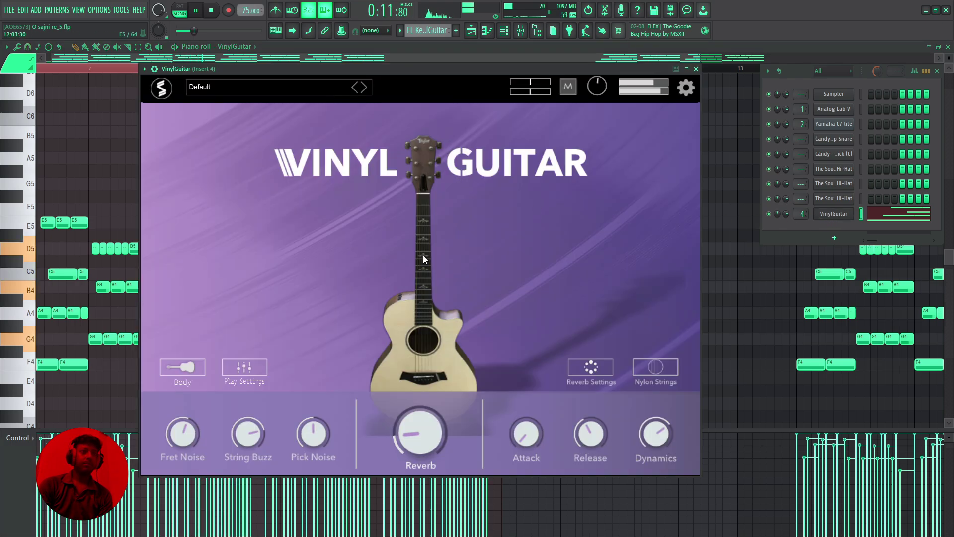
mouse_move(436, 70)
mouse_down()
mouse_move(411, 73)
mouse_move(424, 72)
mouse_up()
click(684, 71)
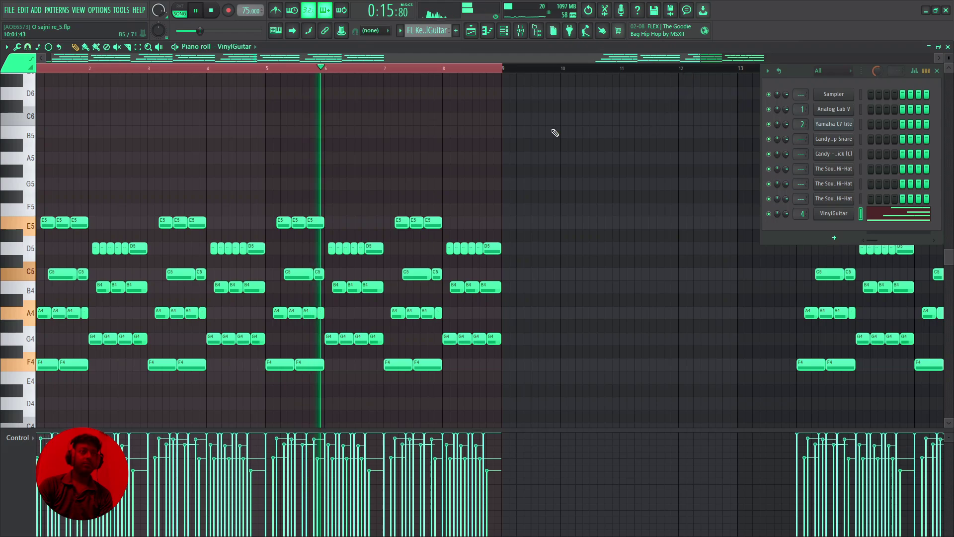
- Inspect the Ozone Imager 2 and PanCake2 effects on the guitar's mixer track, Insert 4
click(530, 37)
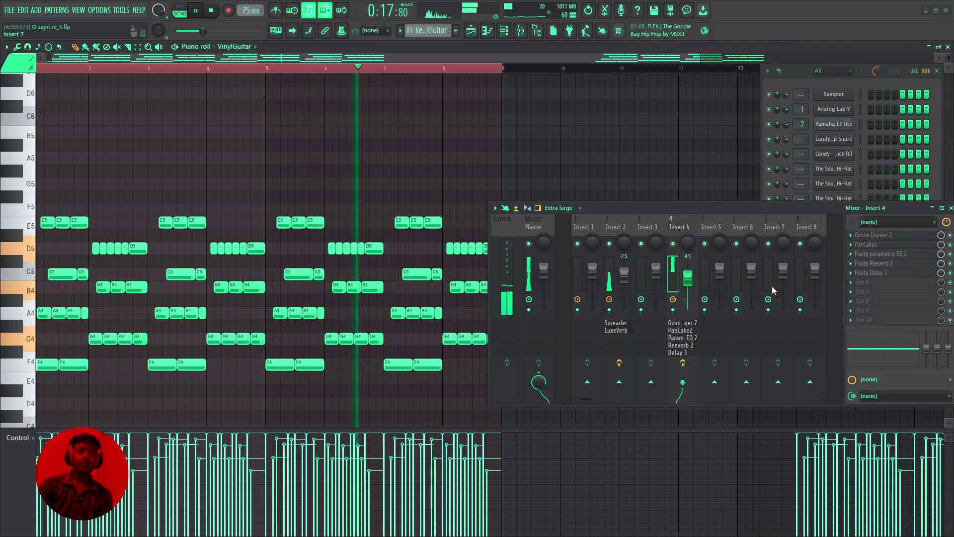
click(875, 234)
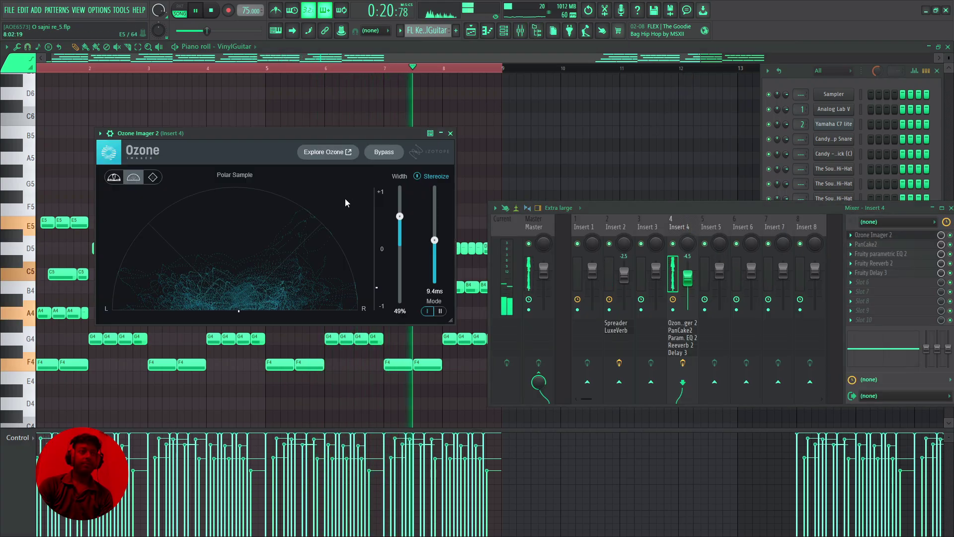
click(450, 133)
click(867, 244)
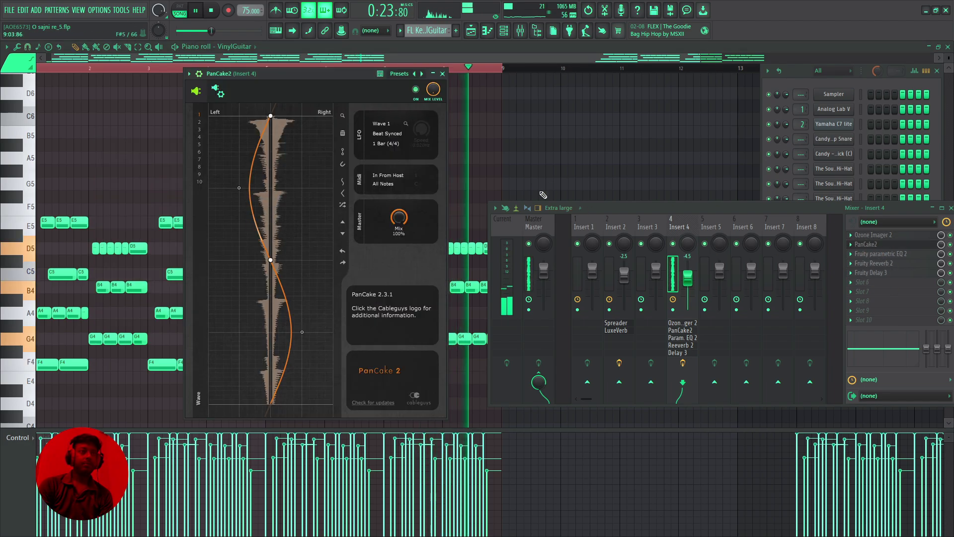
click(442, 74)
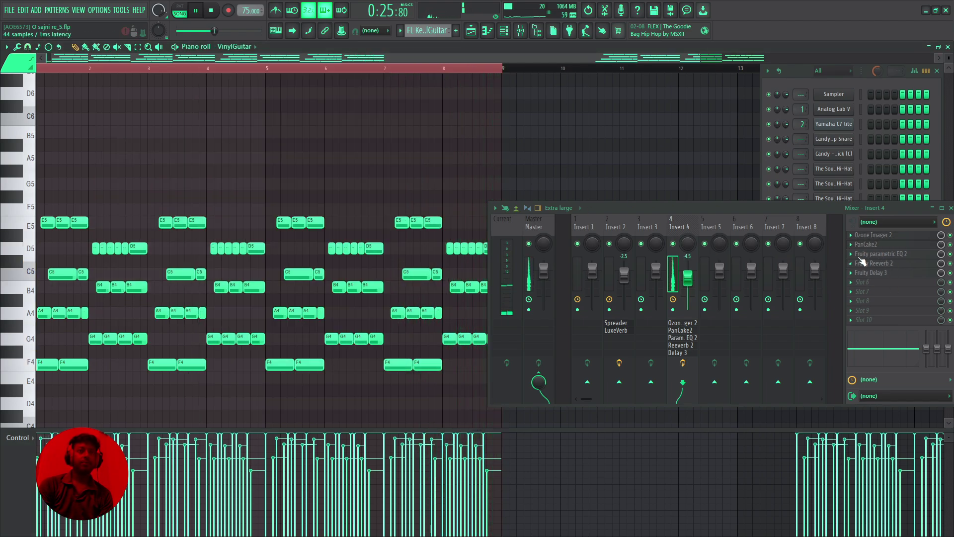
- Inspect the Fruity parametric EQ 2 curve during playback and the Fruity Reeverb 2 settings on Insert 4
click(863, 256)
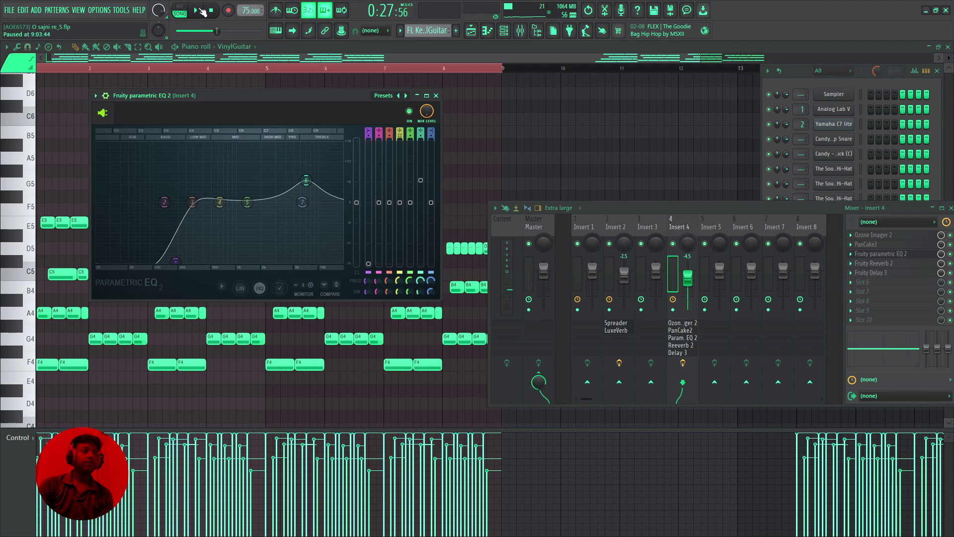
key(space)
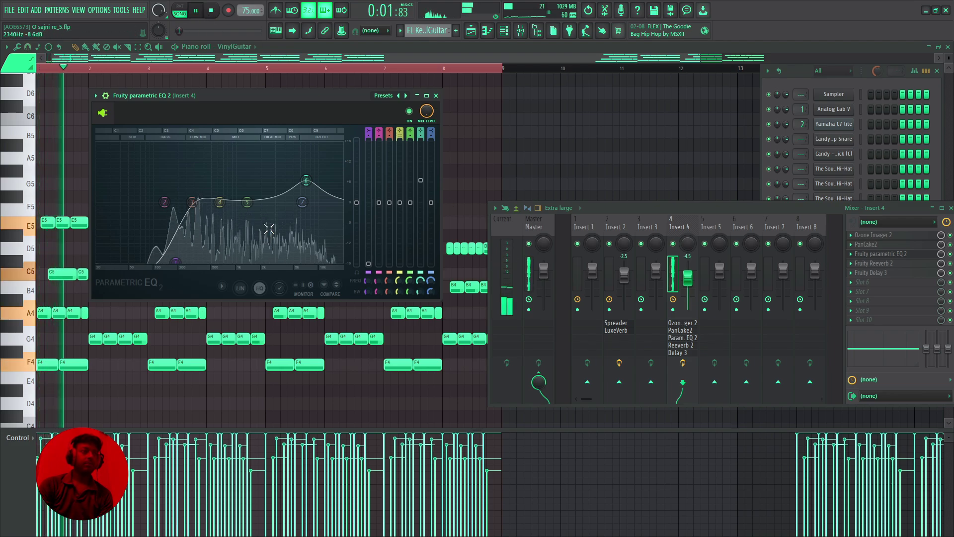
click(435, 96)
click(870, 263)
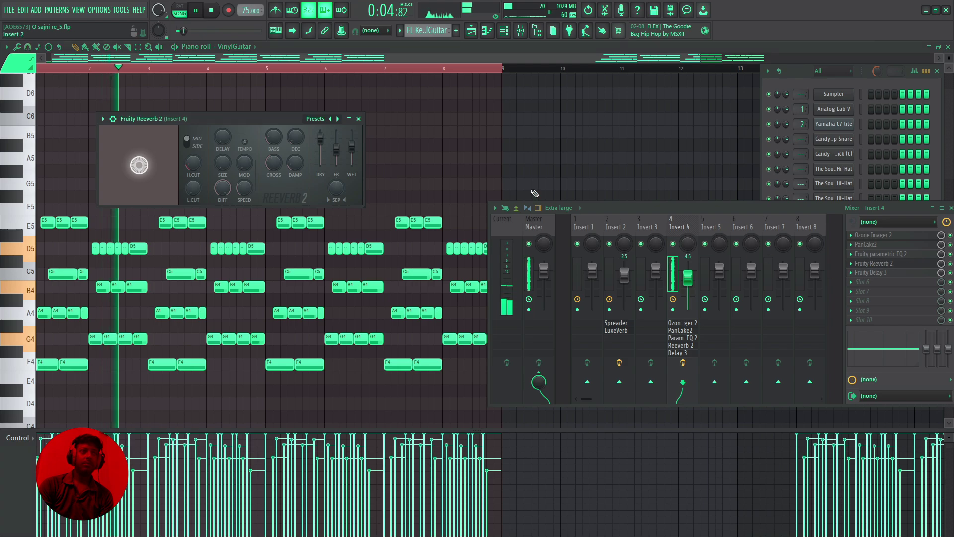
click(358, 120)
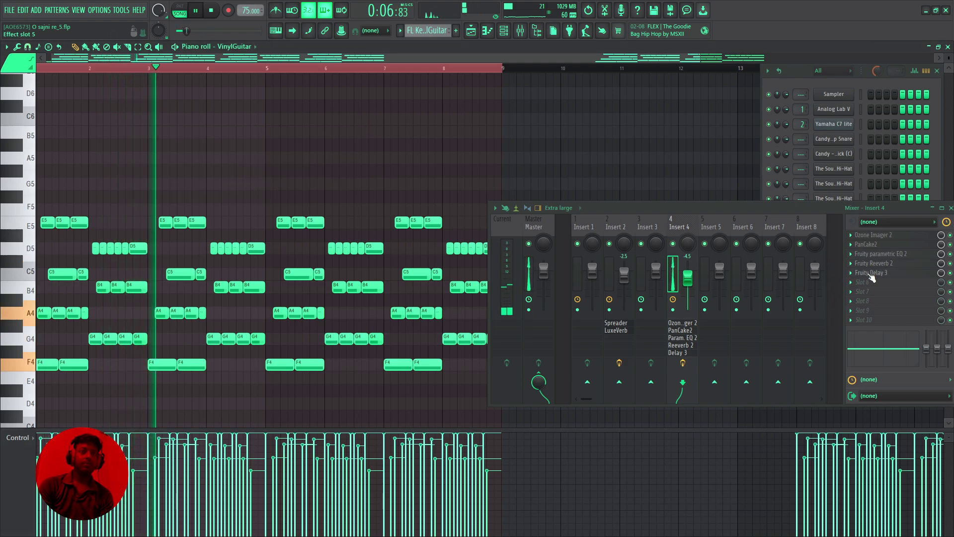
- Compare the guitar with Fruity Delay 3 on Insert 4 switched off and on, restarting playback from the beginning
click(871, 274)
drag(265, 146, 266, 125)
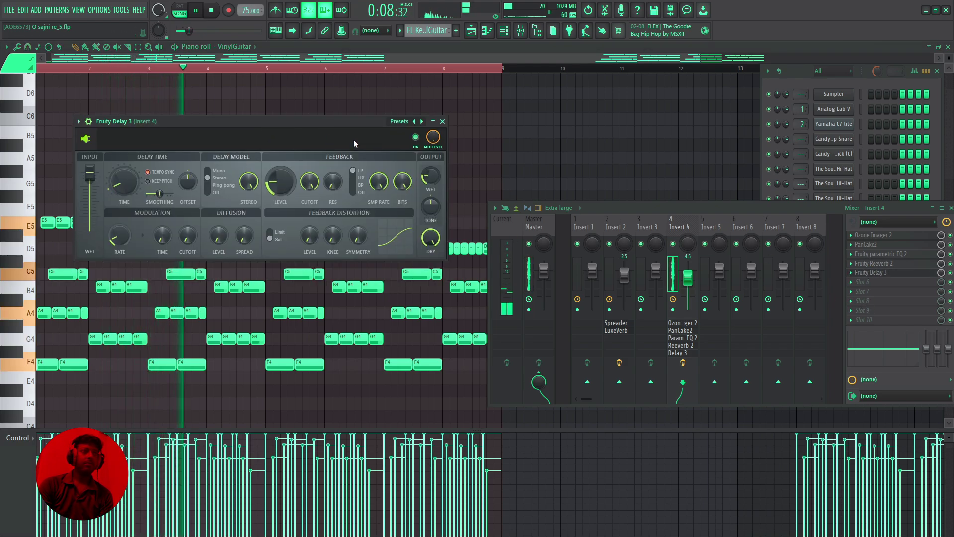
click(417, 138)
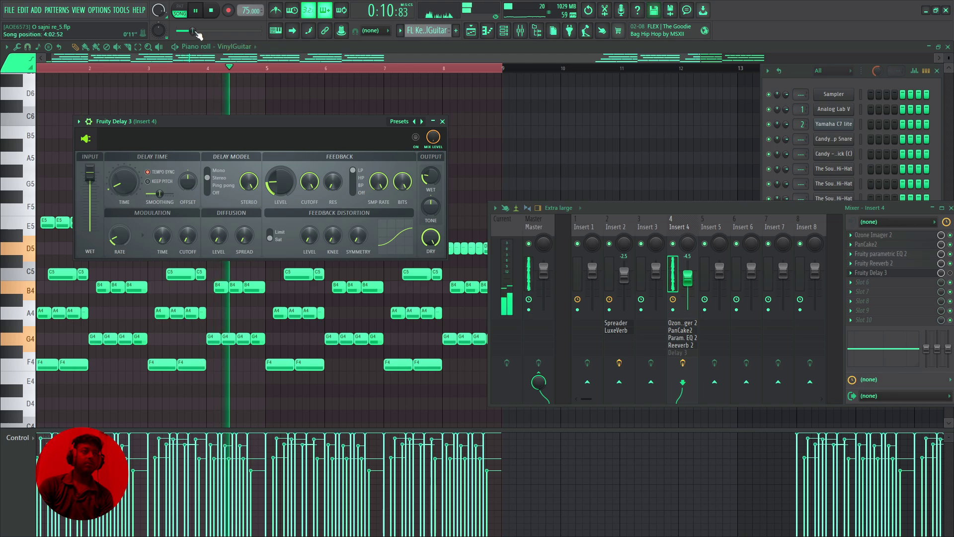
click(211, 14)
click(198, 12)
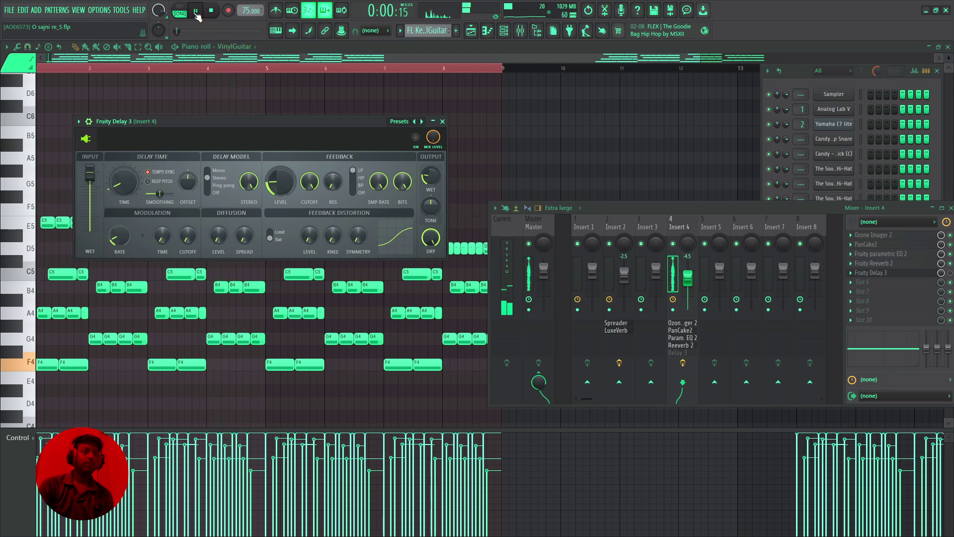
click(416, 137)
click(211, 11)
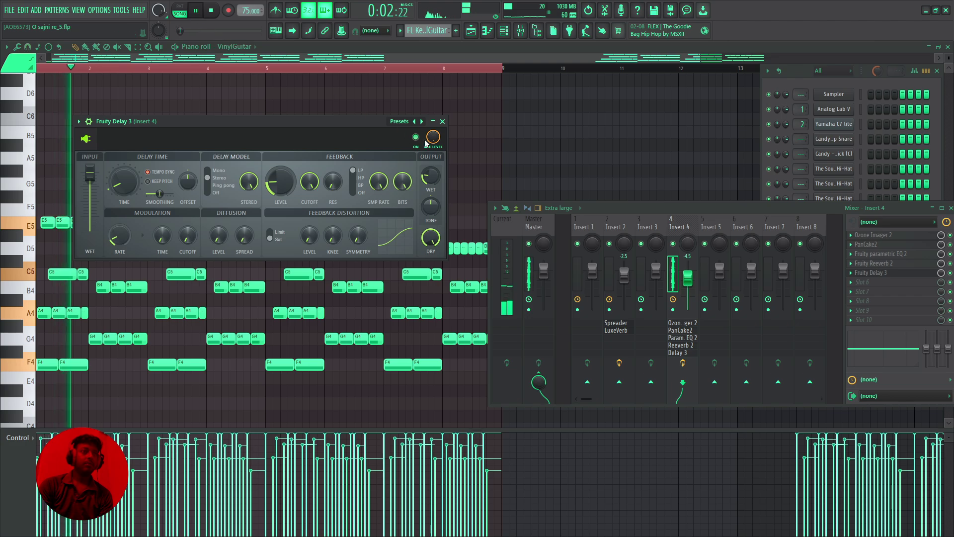
click(442, 121)
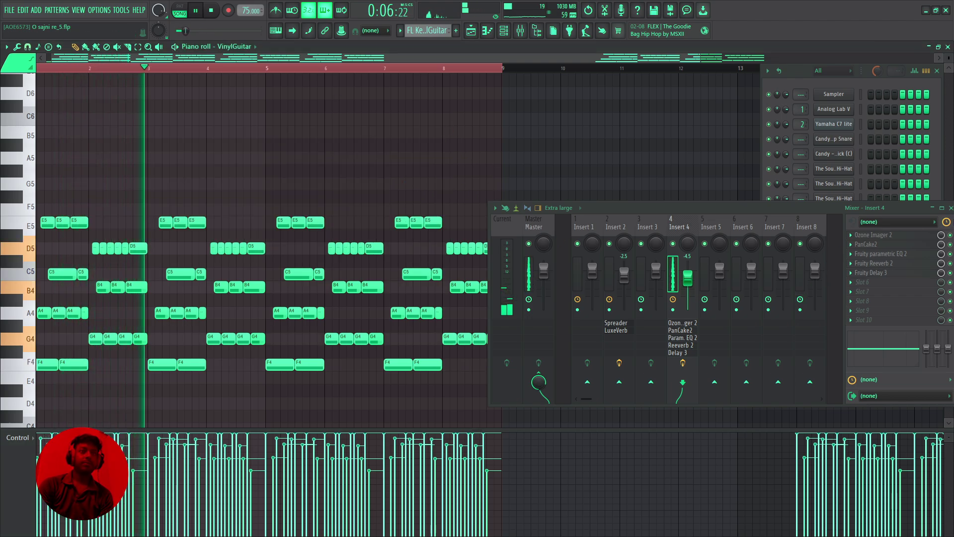
- Close the mixer, return to the playlist, solo the Broken Piano track and play it from around bar 2
key(F9)
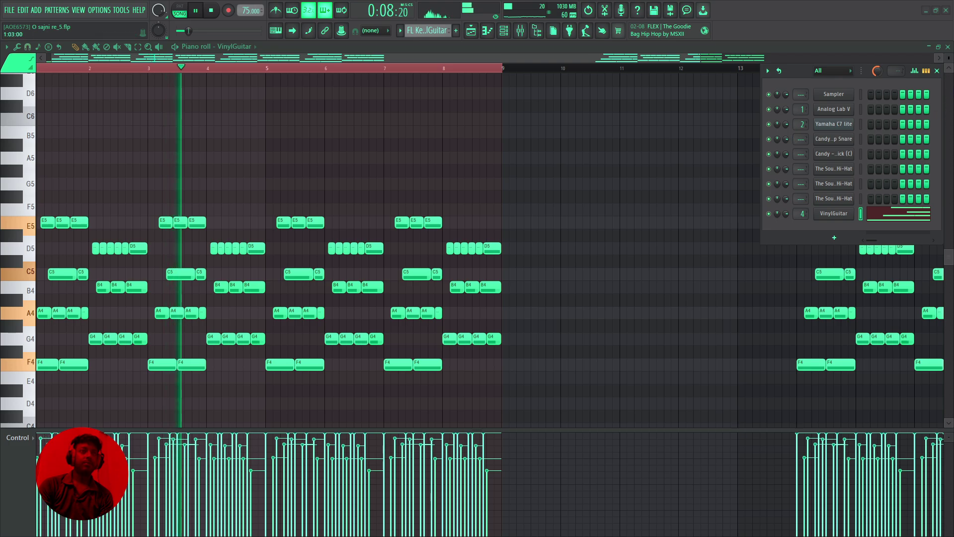
click(947, 48)
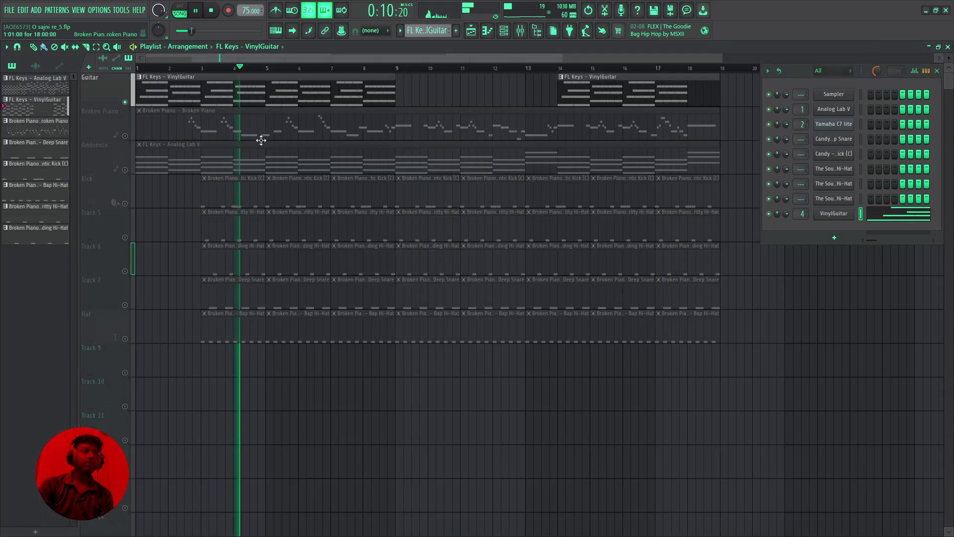
click(130, 141)
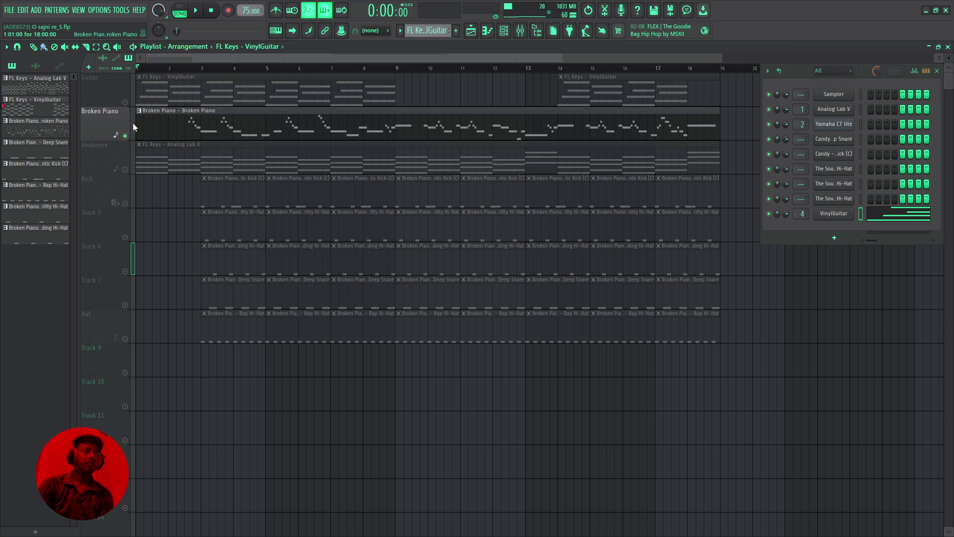
click(178, 70)
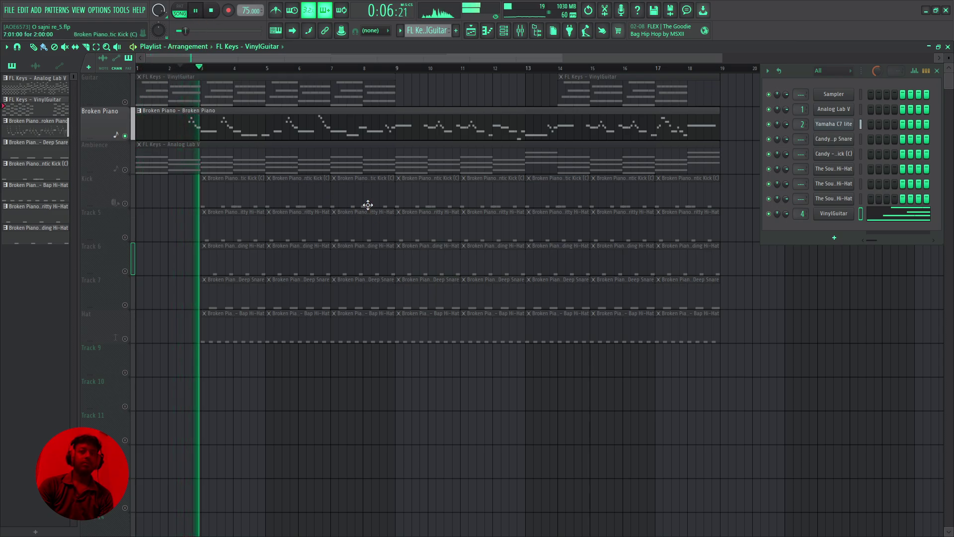
- Examine the Broken Piano melody's notes in the piano roll while the song plays
double_click(249, 133)
scroll(350, 160, up, 4)
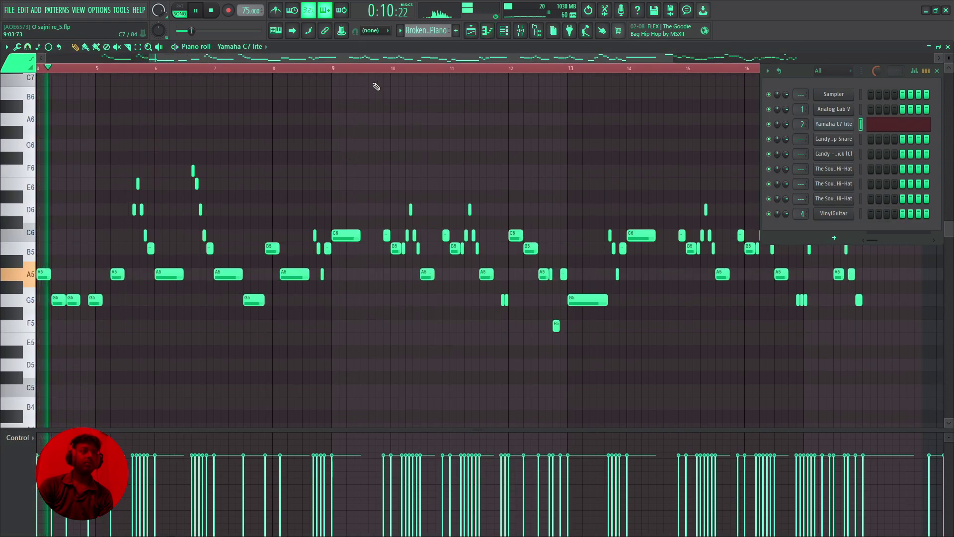
scroll(375, 82, down, 5)
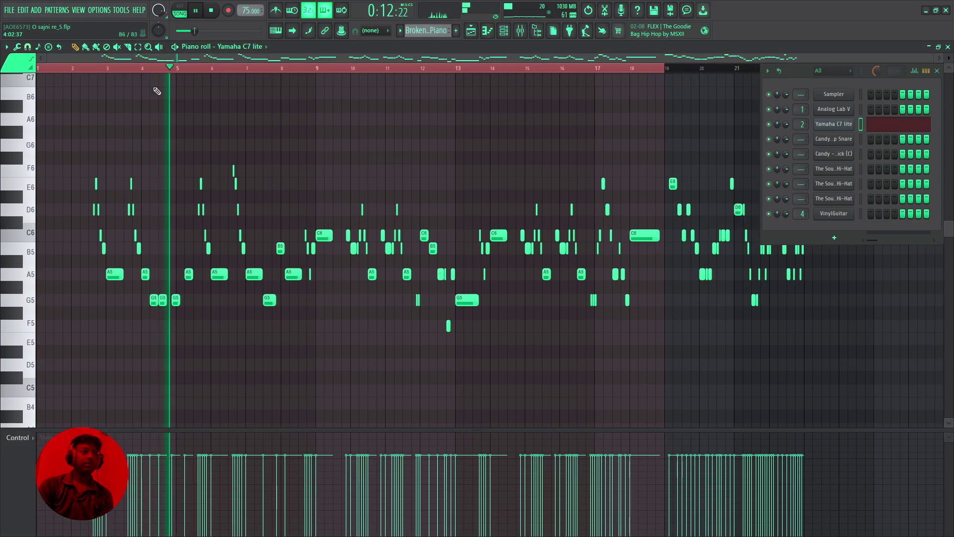
scroll(154, 76, up, 6)
drag(203, 58, 262, 60)
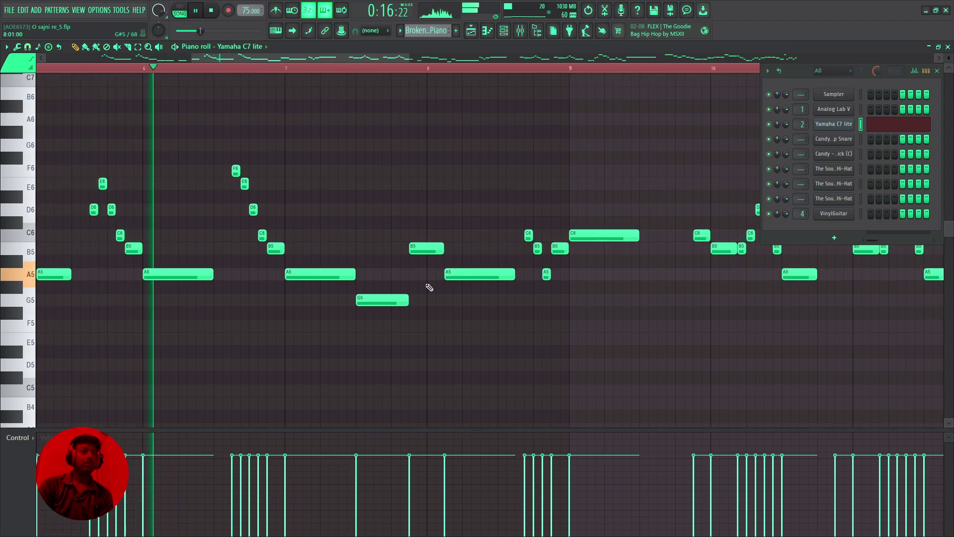
scroll(386, 77, down, 3)
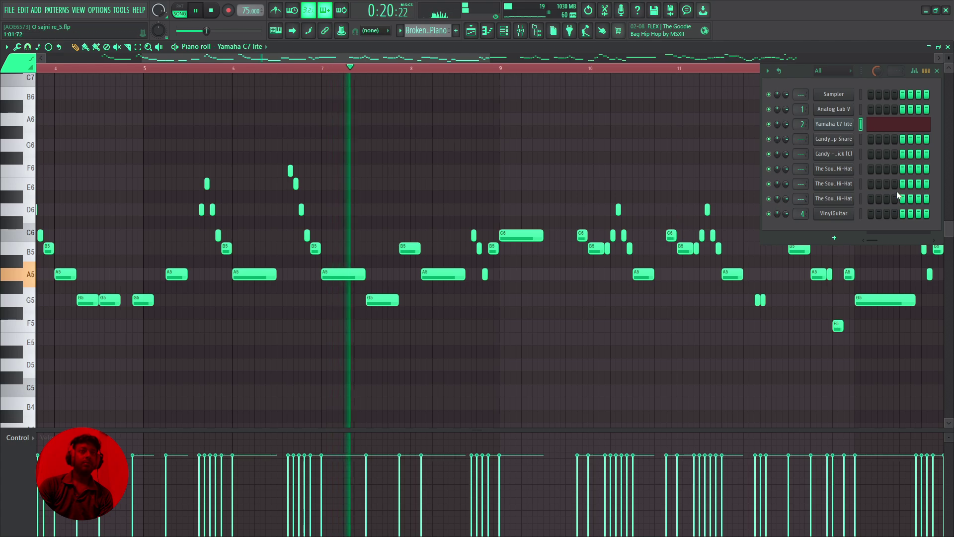
- Review the Yamaha C7 lite preset from the Essential Pianos pack in FLEX, then close the instrument
click(833, 125)
drag(304, 96, 330, 106)
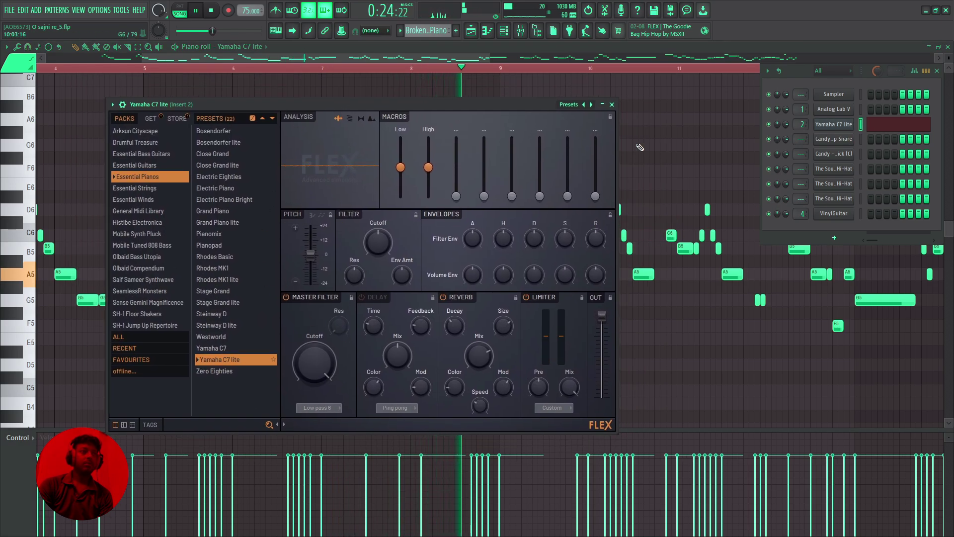
click(612, 105)
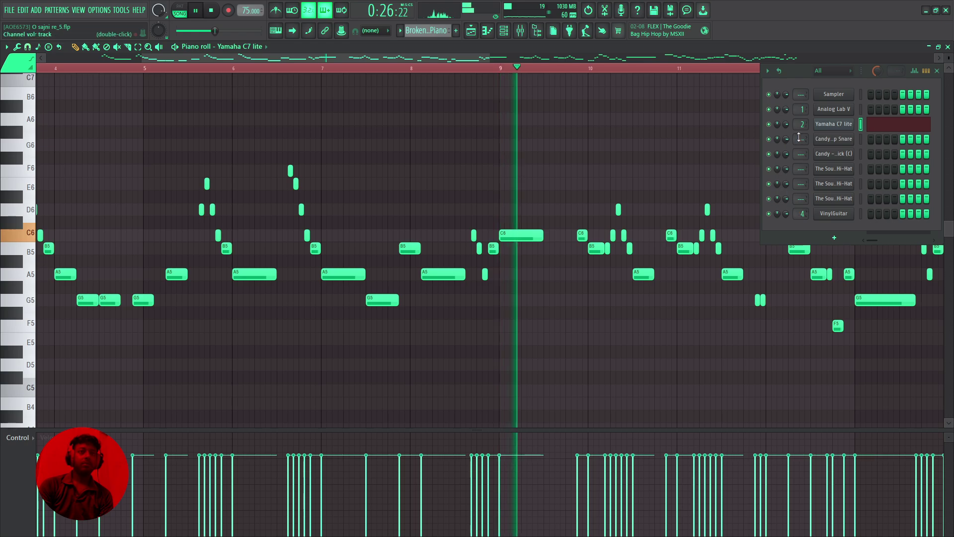
- Inspect the Spreader and LuxeVerb effect settings on the piano's mixer track, Insert 2
click(520, 30)
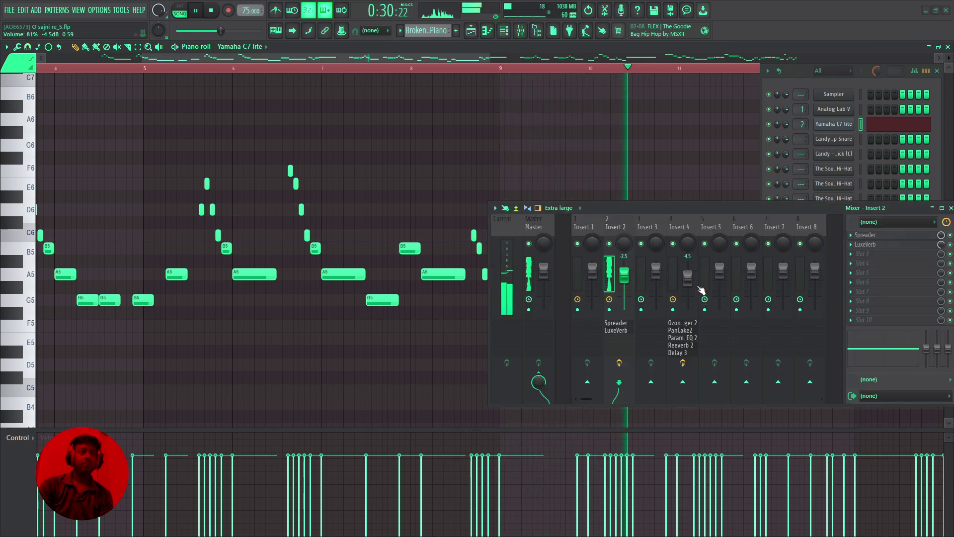
click(865, 235)
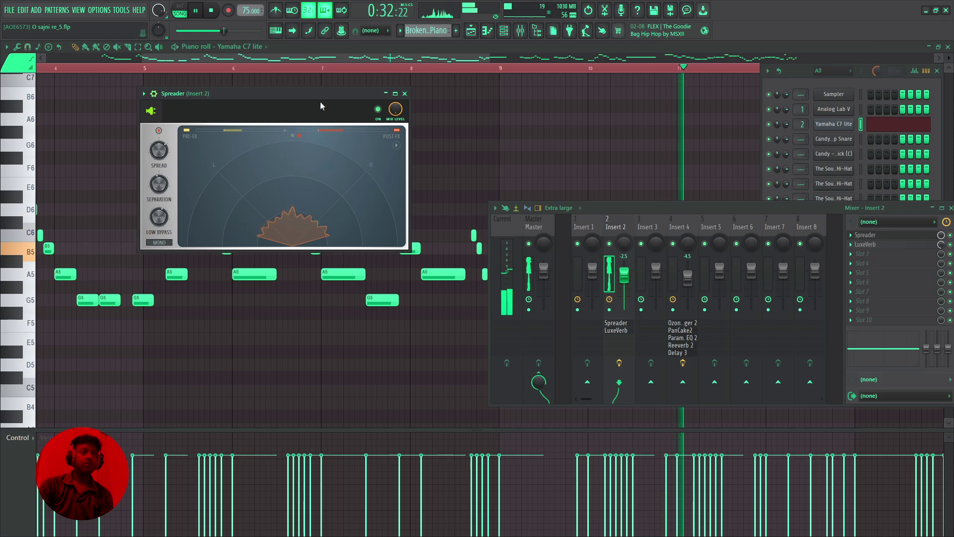
drag(320, 103, 276, 129)
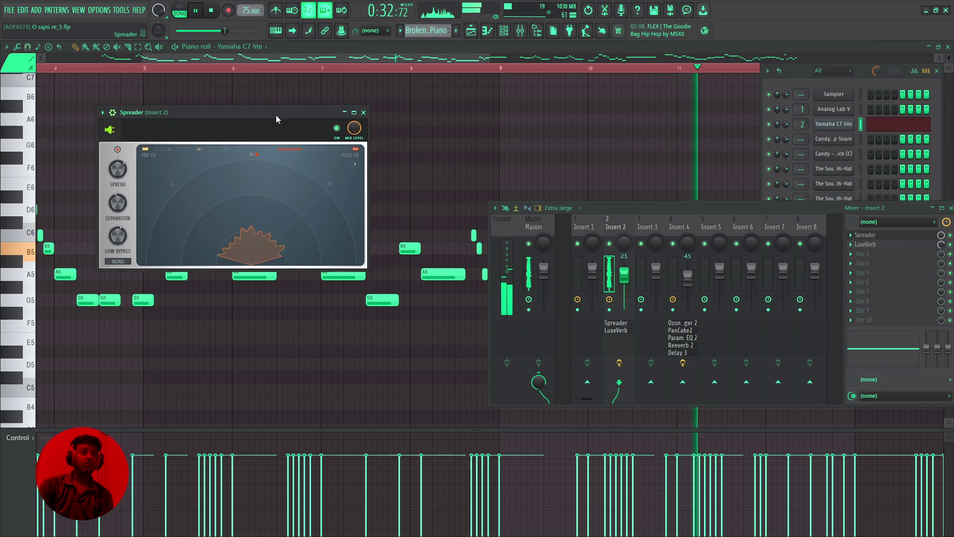
click(360, 121)
click(875, 242)
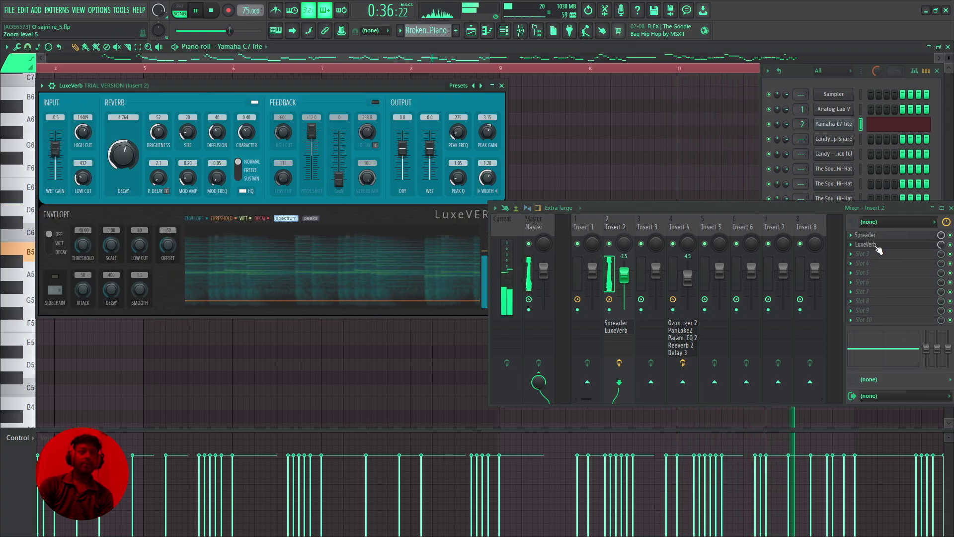
drag(329, 87, 338, 83)
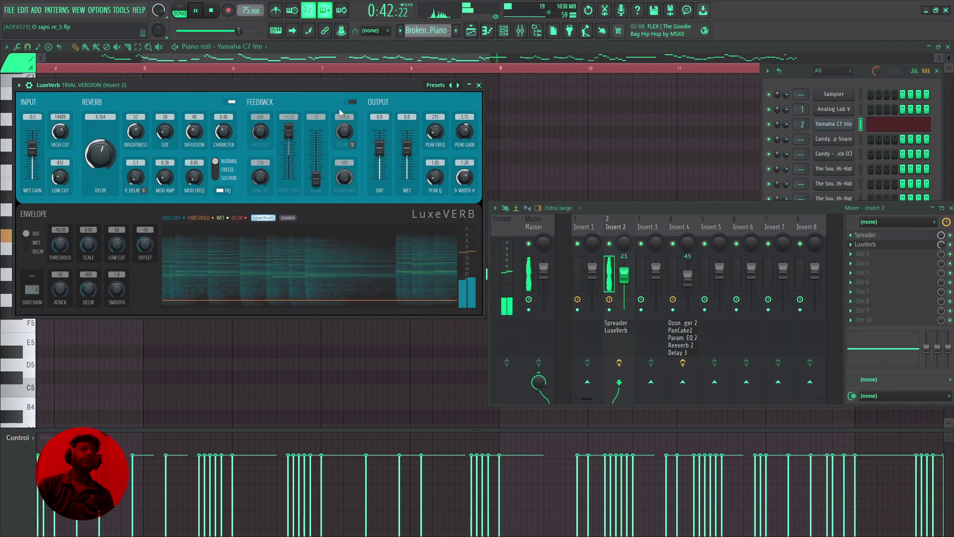
drag(315, 88, 350, 79)
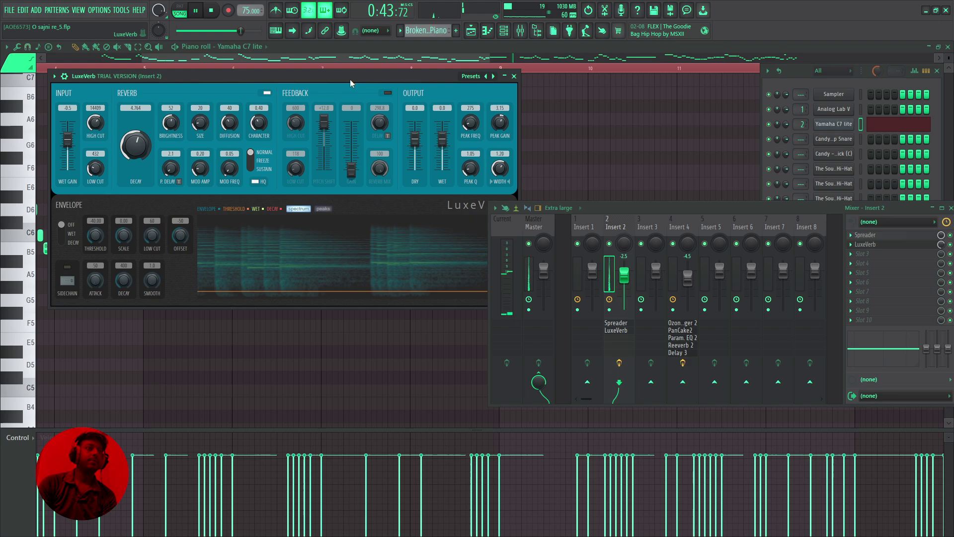
- Close LuxeVerb and the mixer, and look through the rest of the Broken Piano melody's notes in the piano roll
click(515, 76)
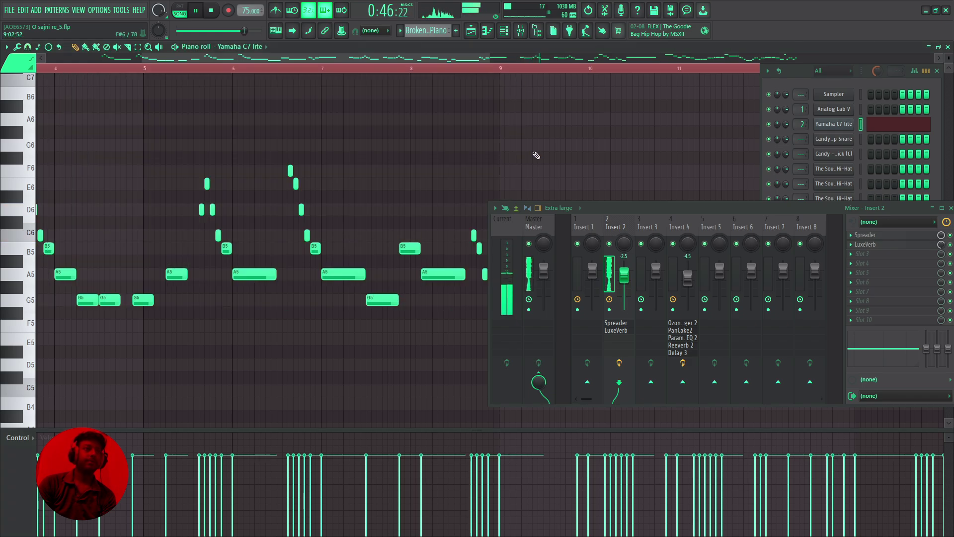
drag(615, 207, 615, 177)
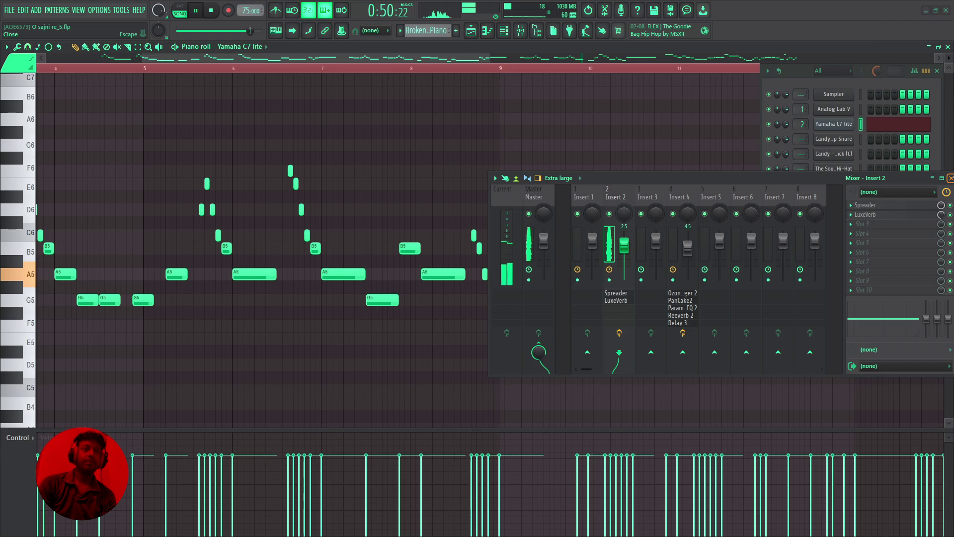
click(950, 178)
scroll(540, 72, down, 3)
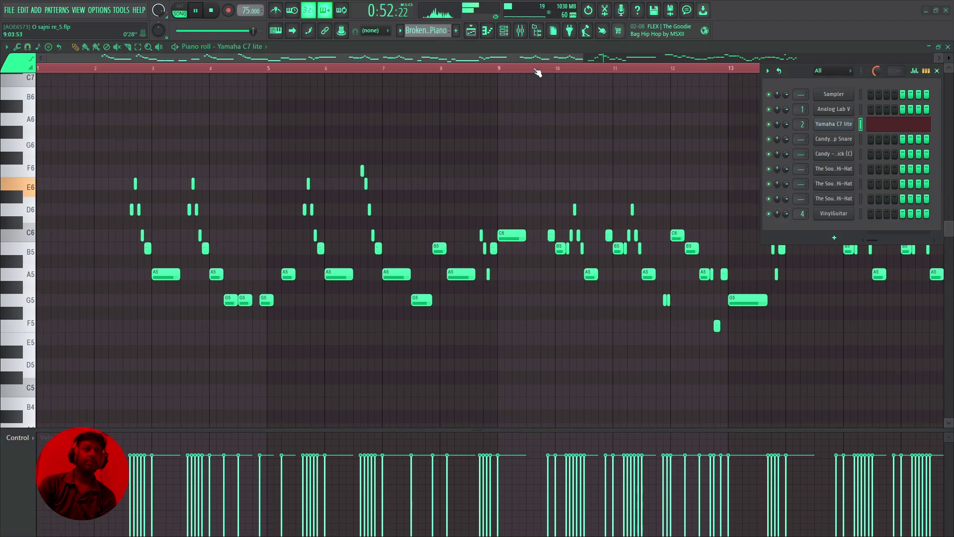
drag(549, 58, 839, 36)
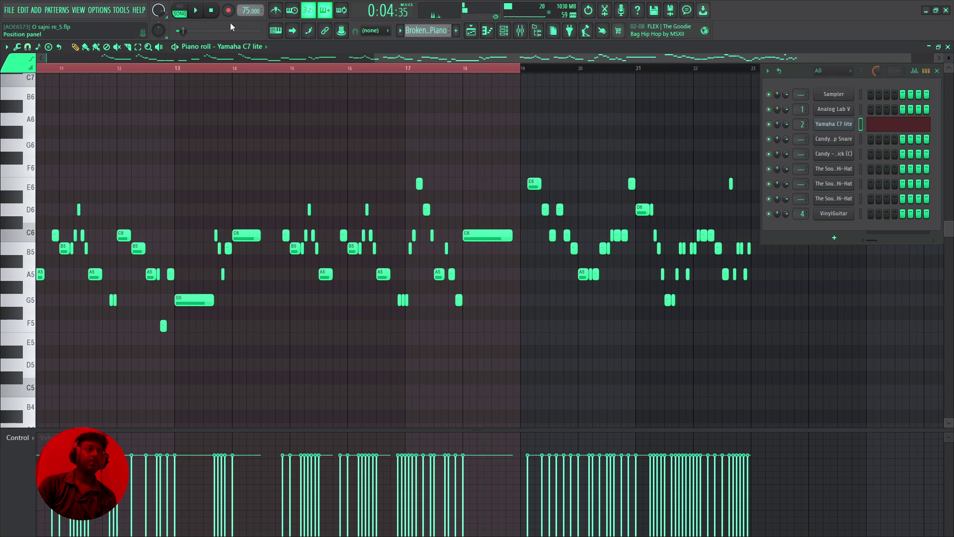
- Return to the playlist, solo the Ambience track and play it from the beginning
click(948, 47)
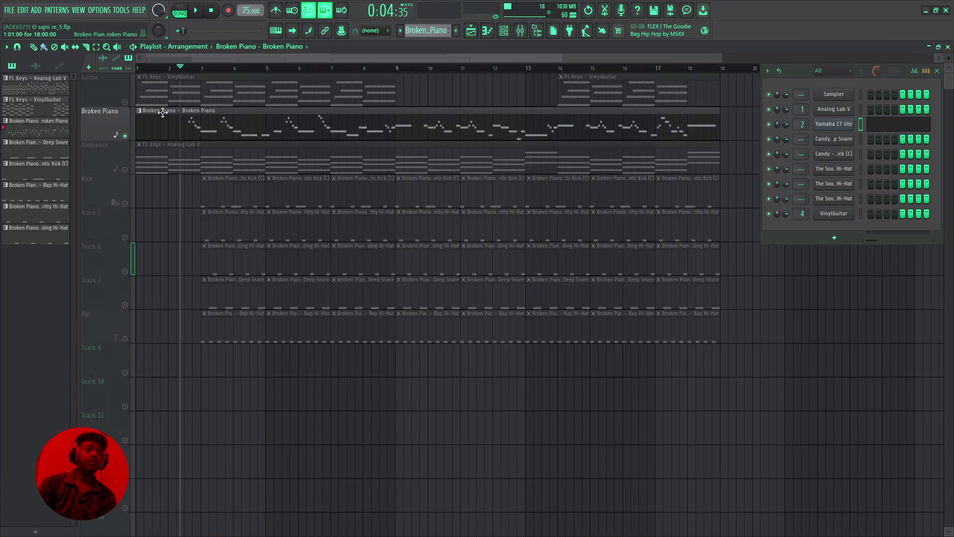
right_click(126, 169)
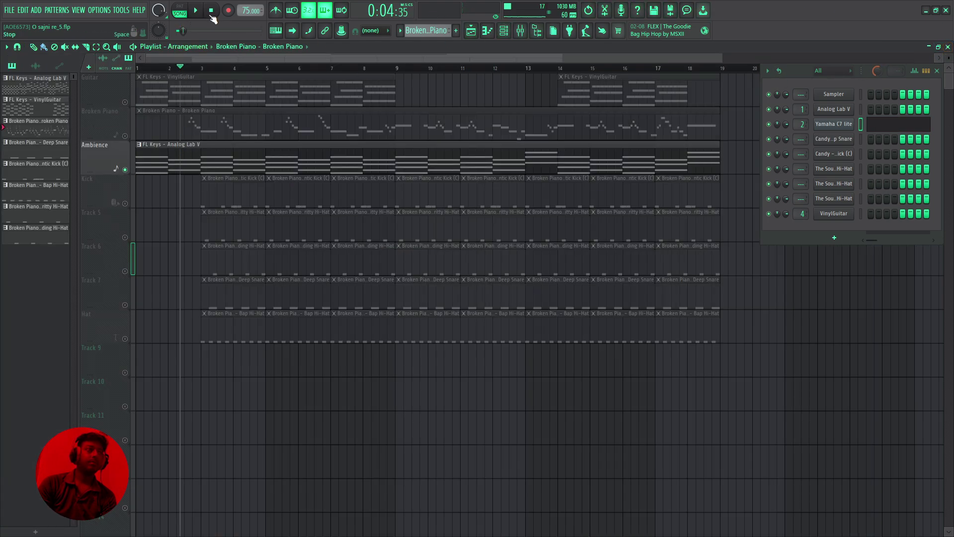
click(196, 11)
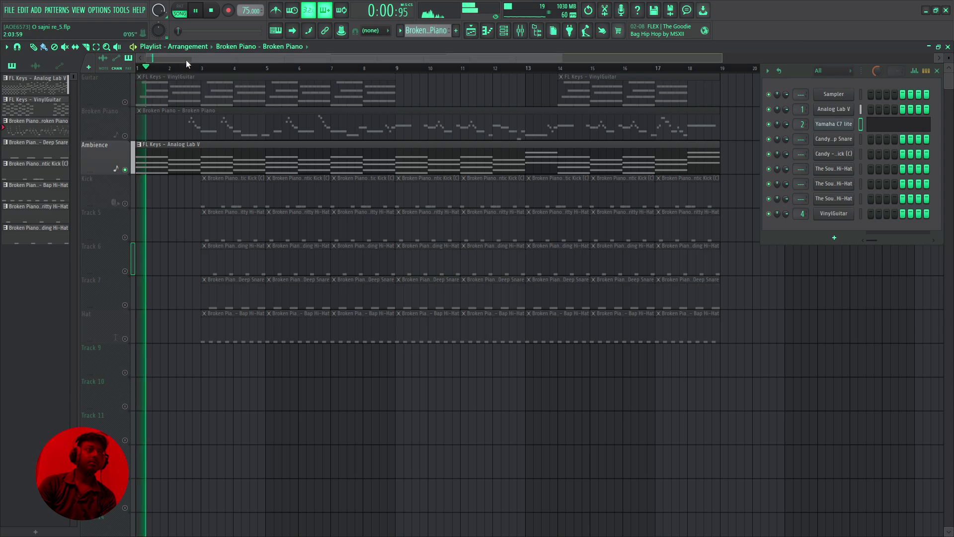
- Examine the Ambience pattern's Analog Lab V chord notes in the piano roll while the song plays
double_click(174, 166)
scroll(179, 175, down, 3)
scroll(342, 121, down, 3)
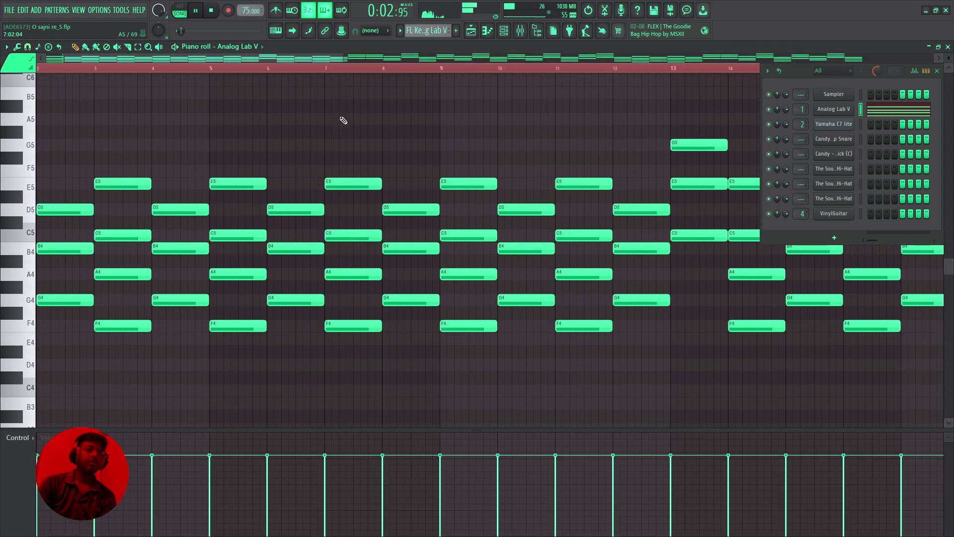
scroll(362, 80, down, 4)
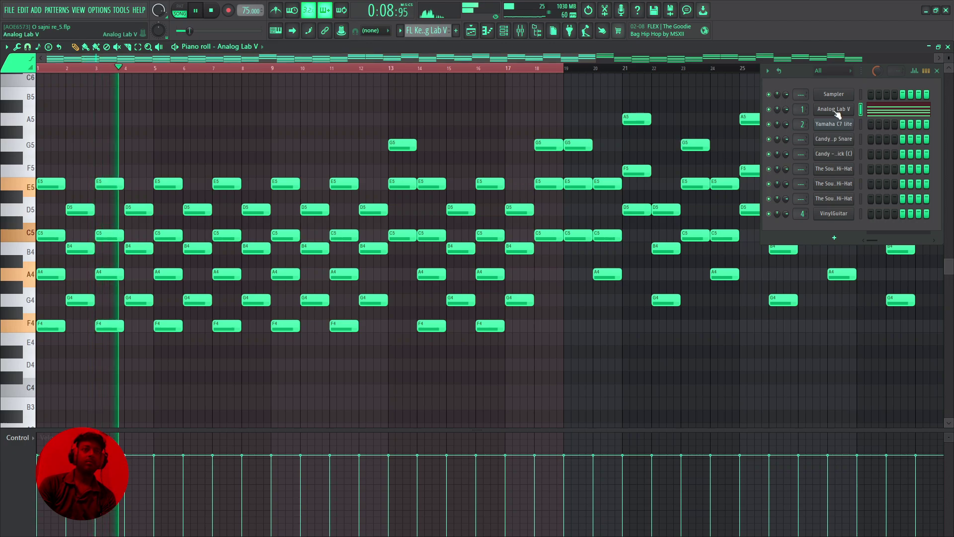
- Review the Mr. Jimmy Smith organ preset and the preset list in Analog Lab V, then close the instrument
click(836, 110)
drag(431, 139, 396, 101)
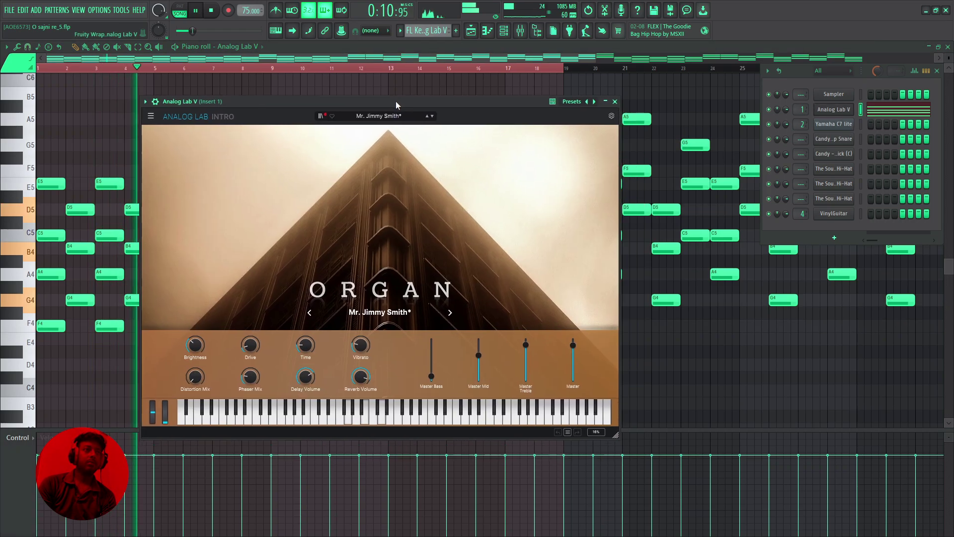
click(394, 118)
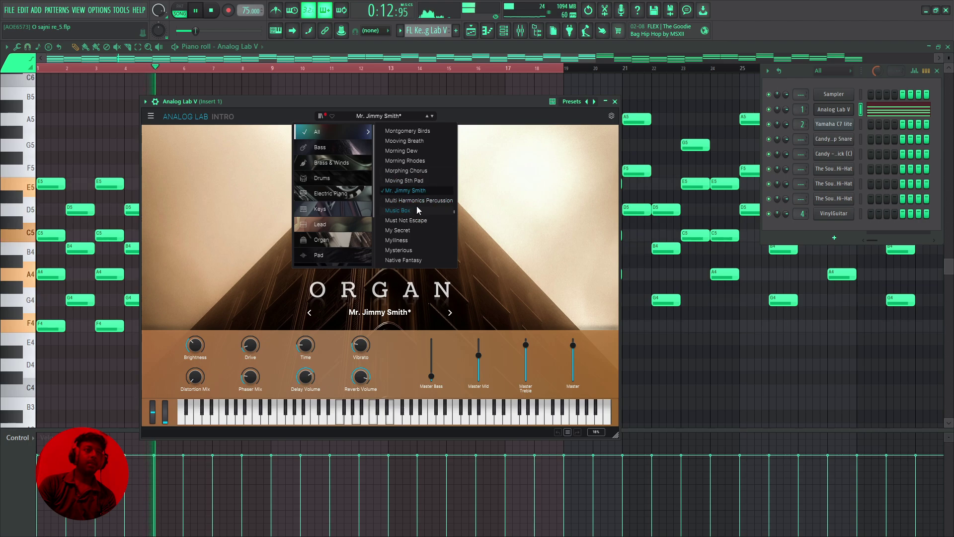
click(616, 102)
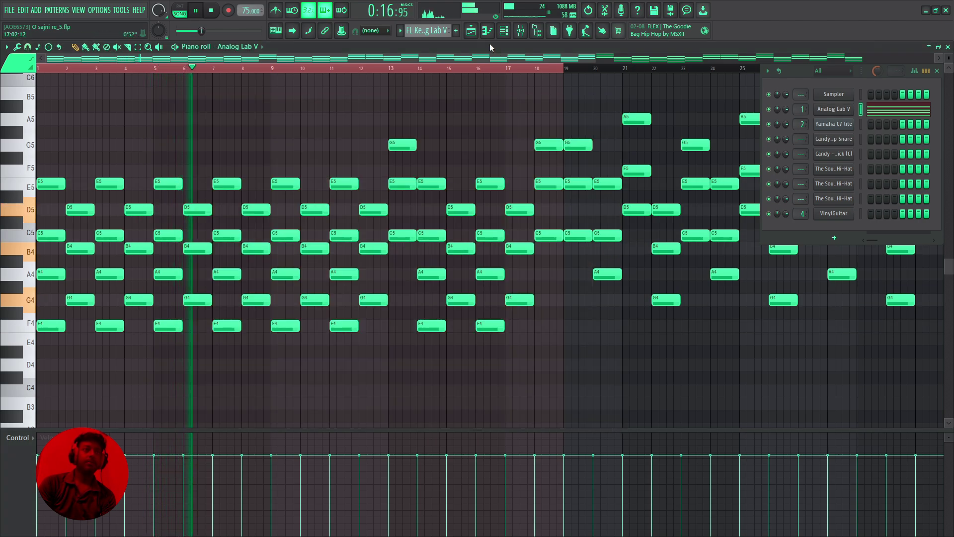
- Check Insert 1 in the mixer for effects on the Ambience sound, then close the mixer and piano roll
click(520, 32)
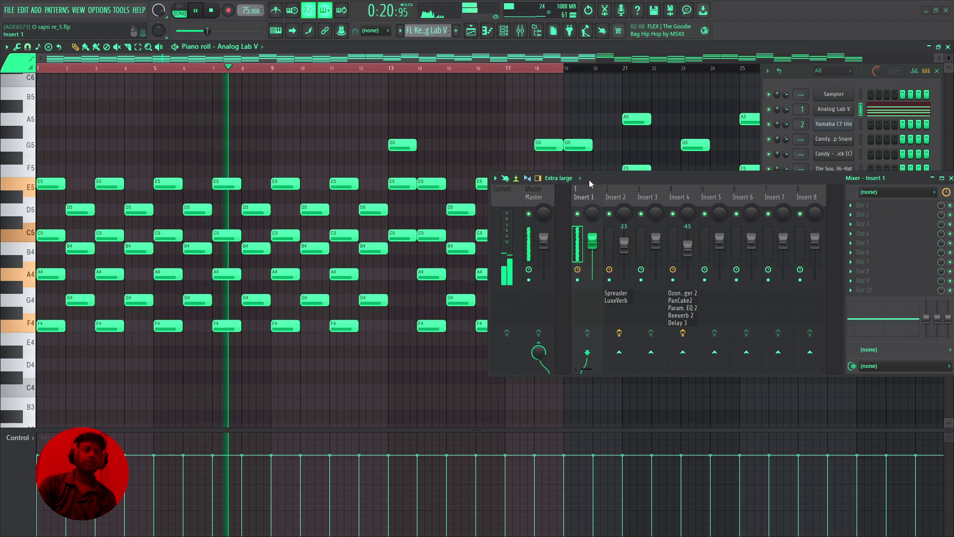
click(951, 178)
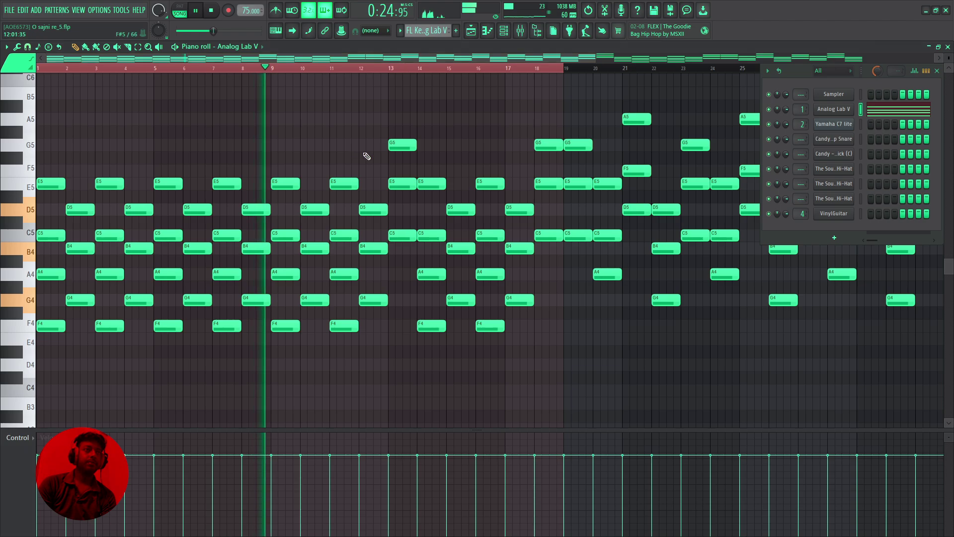
click(948, 47)
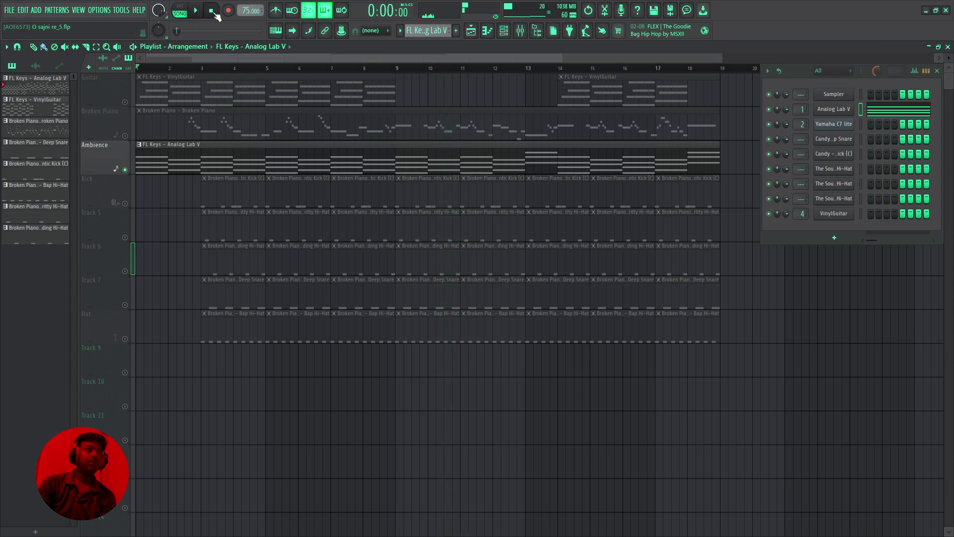
- Unmute the Guitar and Broken Piano tracks alongside Ambience, play the three together from the beginning, then stop playback
click(125, 103)
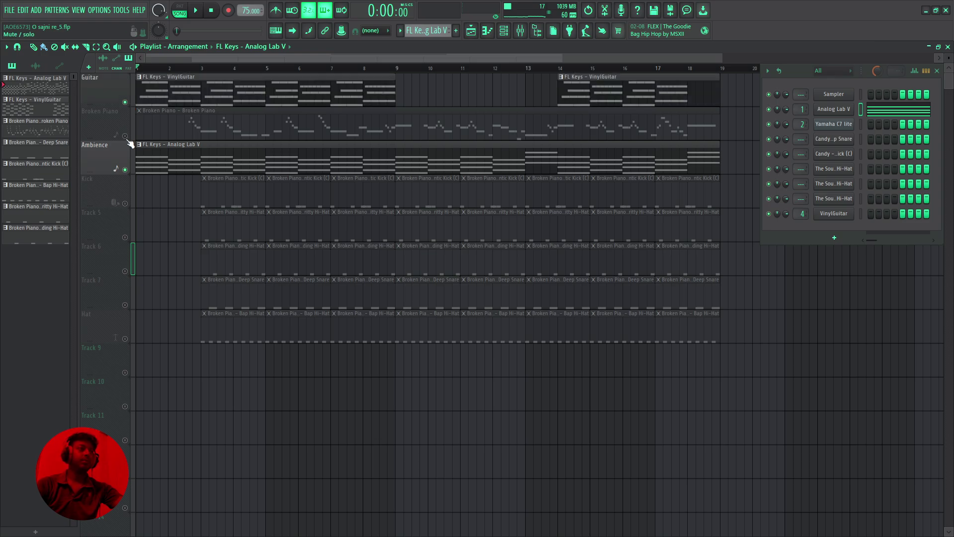
click(124, 135)
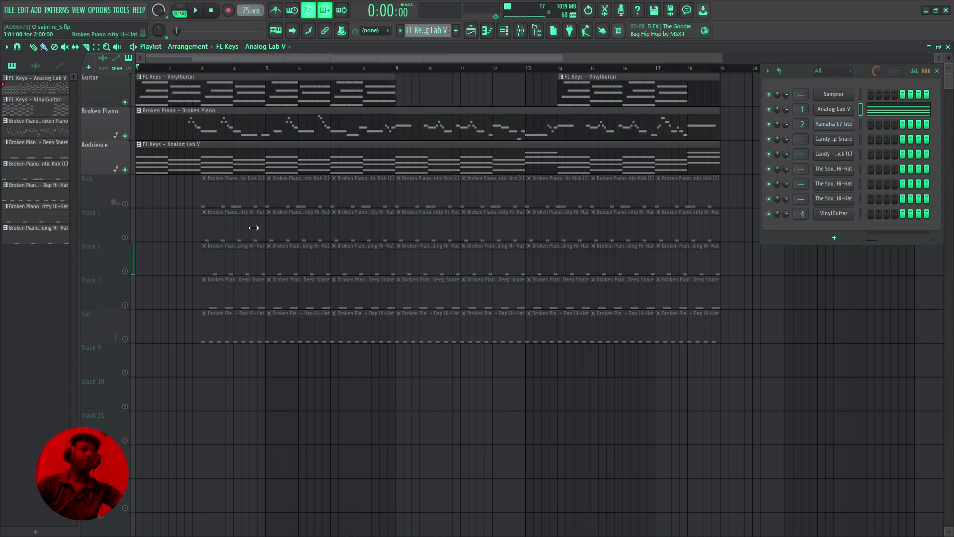
click(205, 17)
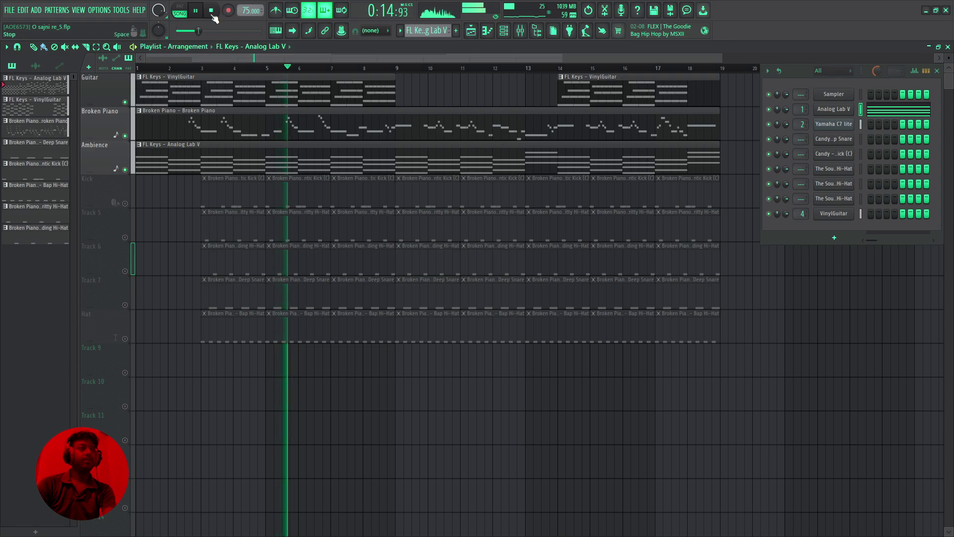
click(211, 12)
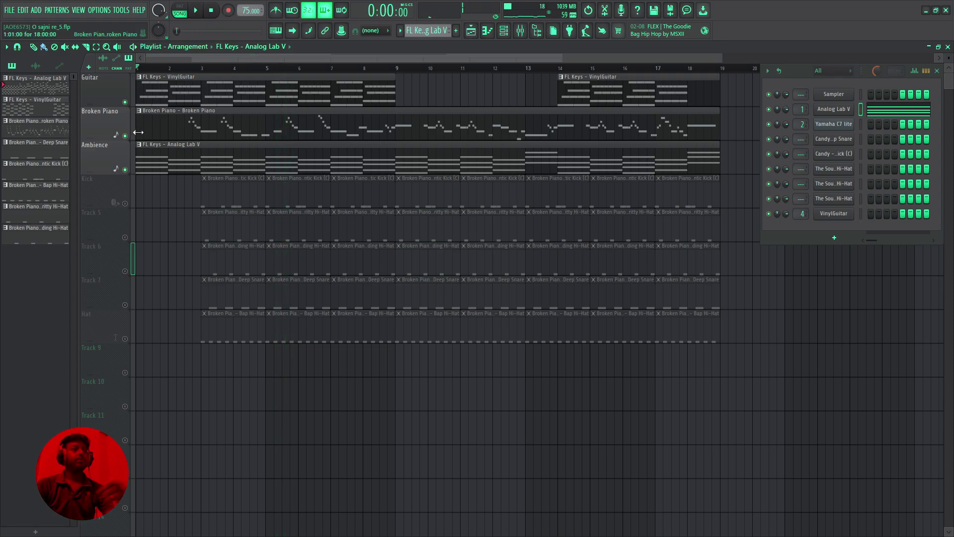
- Mute the melodic tracks and leave only the Kick, Track 5, Track 6, Track 7 and Hat drum tracks active
right_click(124, 169)
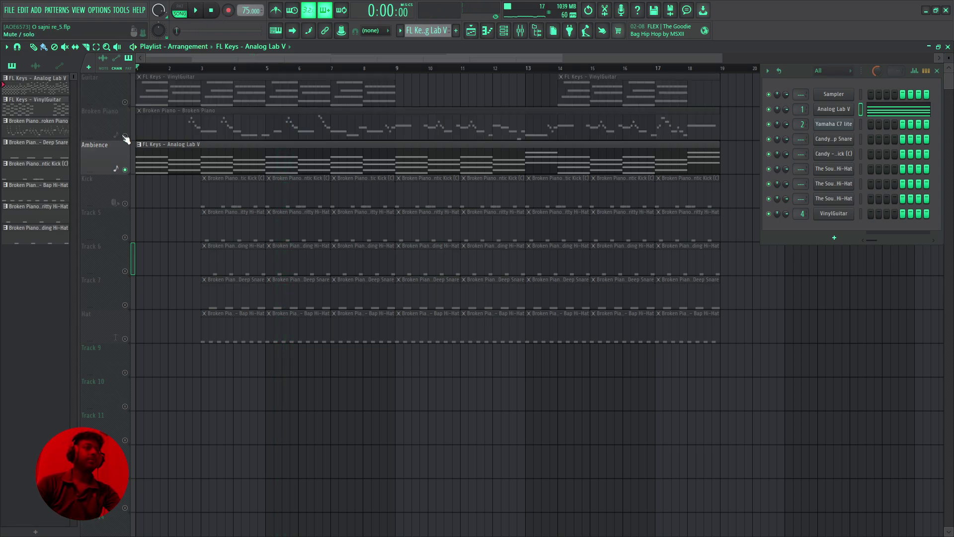
click(125, 203)
click(128, 173)
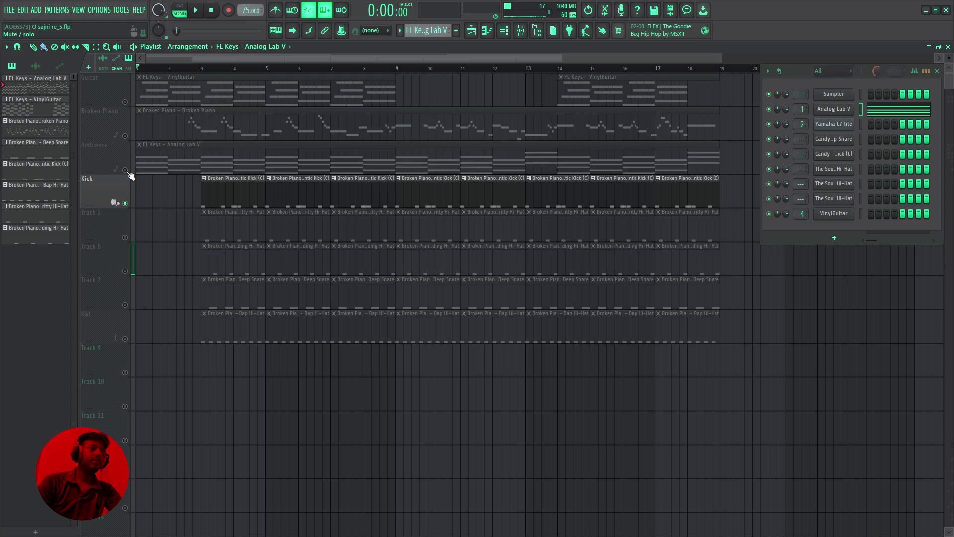
click(124, 237)
click(125, 271)
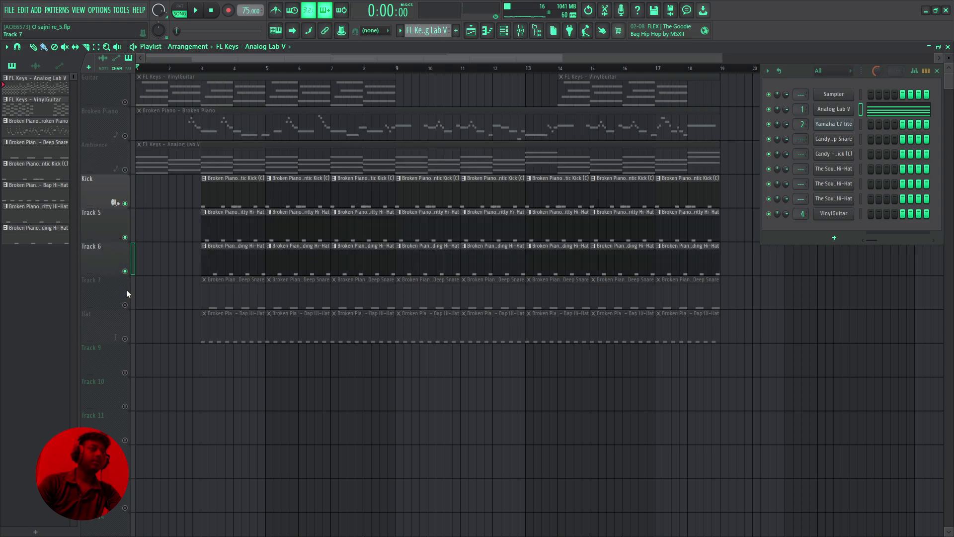
click(124, 304)
click(125, 339)
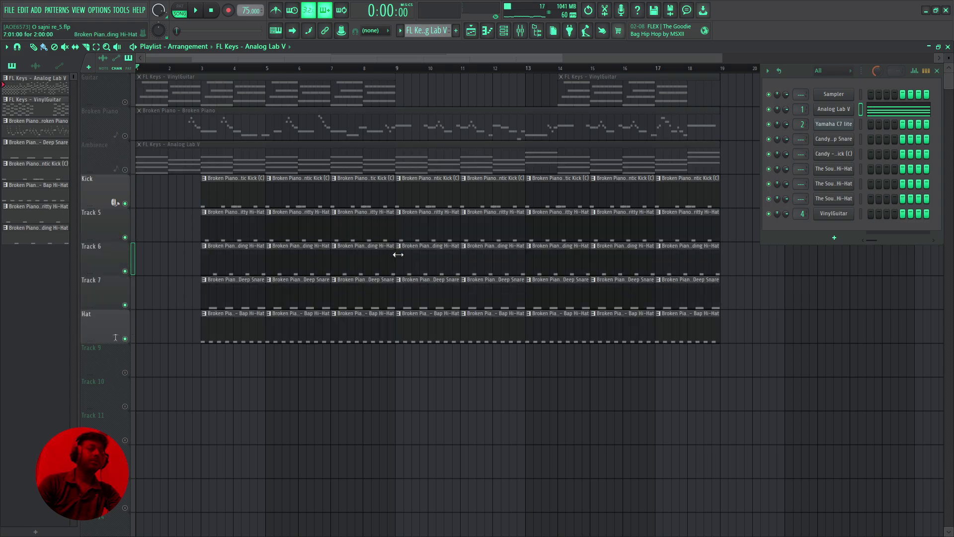
- Audition the Deep Snare, Authentic Kick, Bap Hi-Hat, Gritty Hi-Hat and Ending Hi-Hat samples, then close the sampler
click(831, 141)
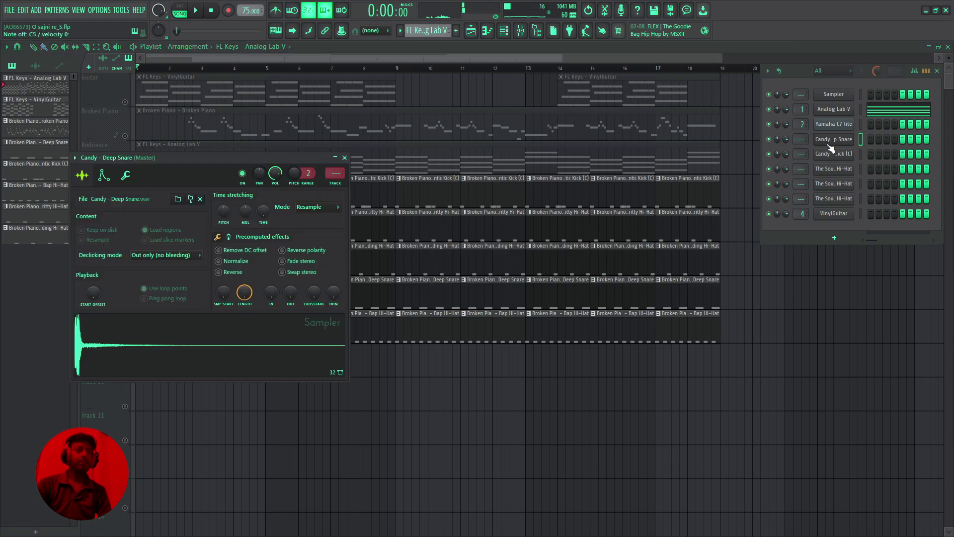
click(834, 154)
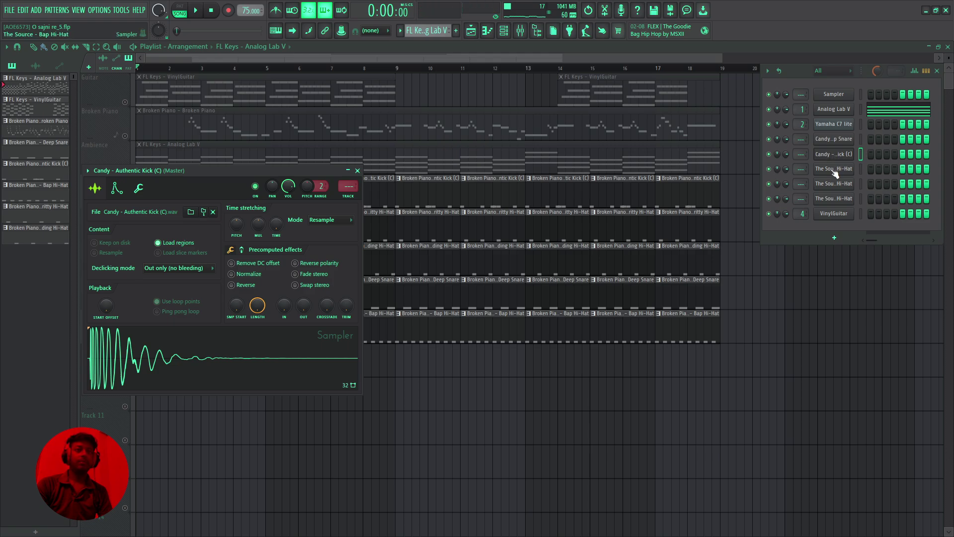
click(834, 169)
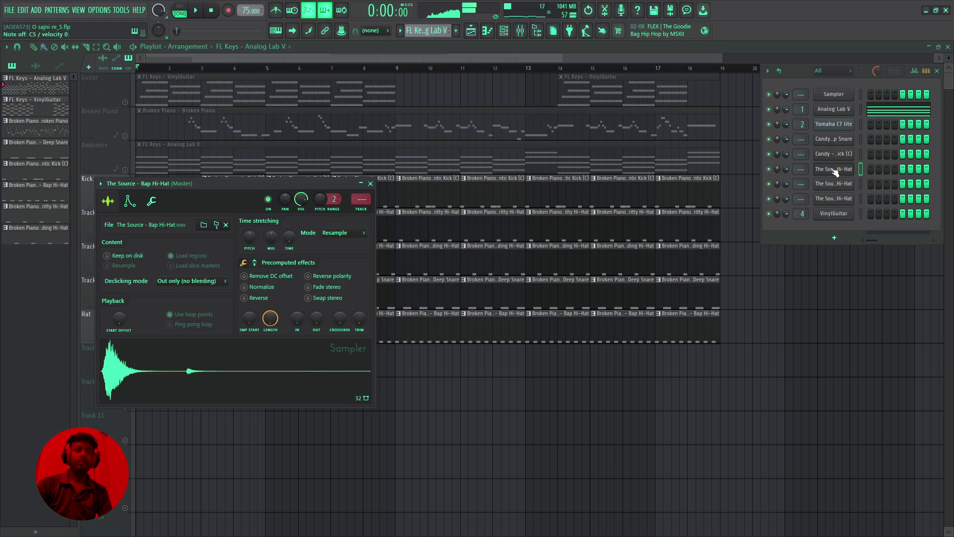
click(836, 185)
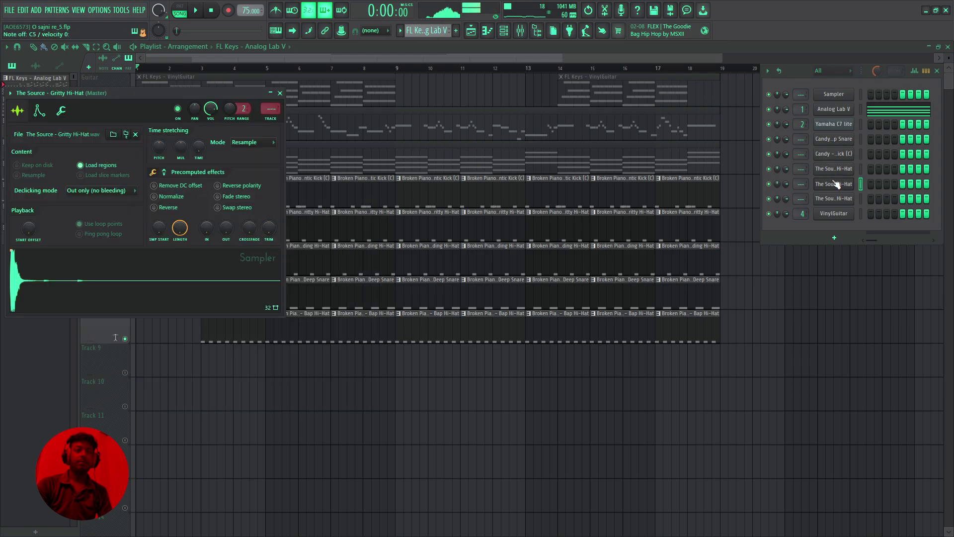
click(838, 199)
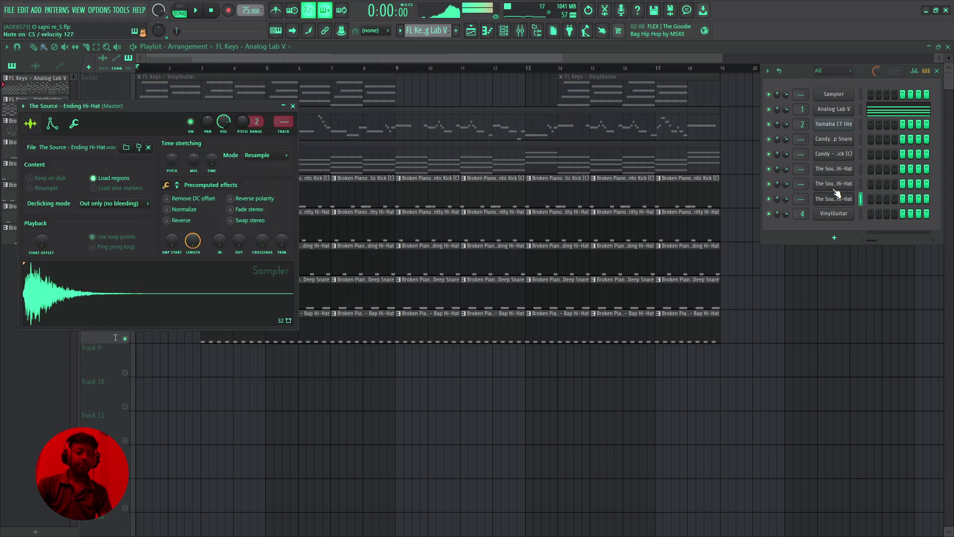
click(826, 204)
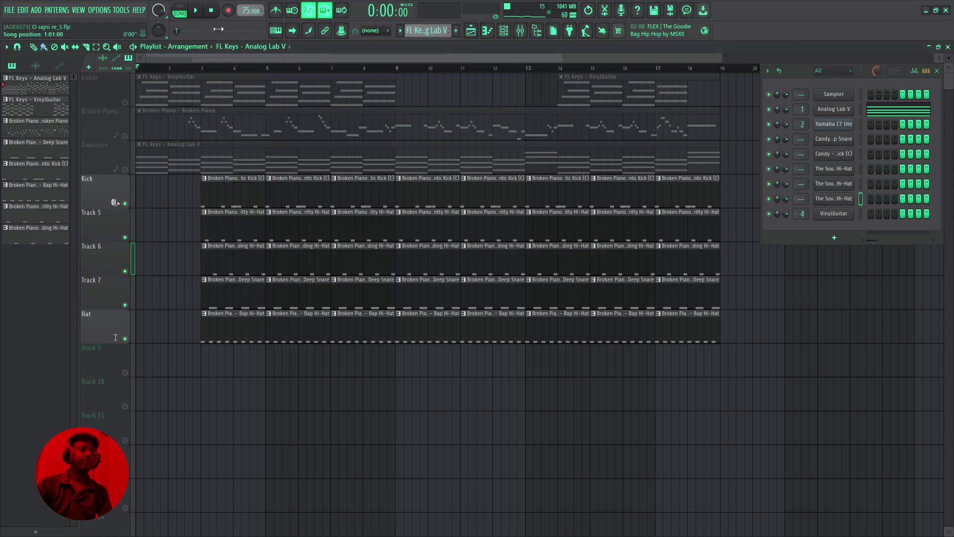
- Play the drum tracks on their own from just before bar 3, then stop playback
click(195, 11)
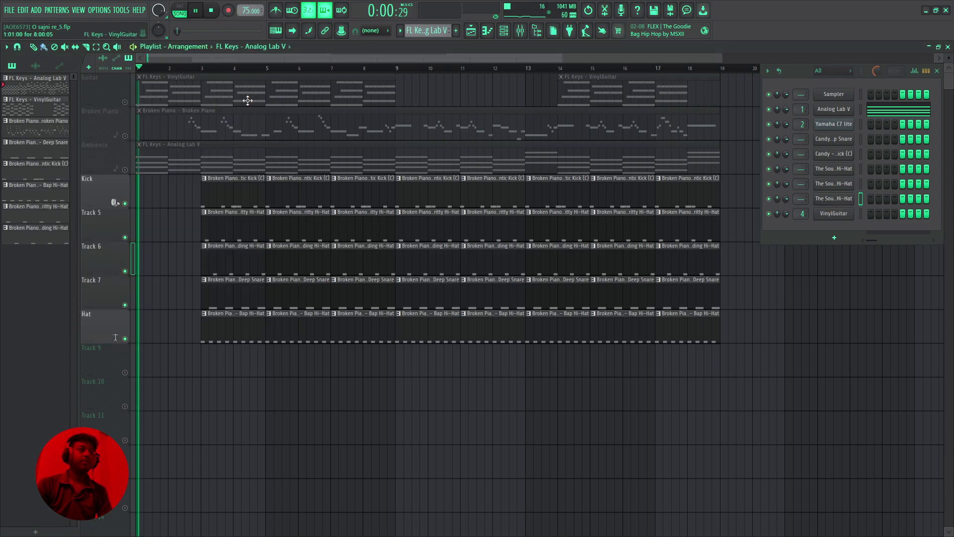
click(196, 69)
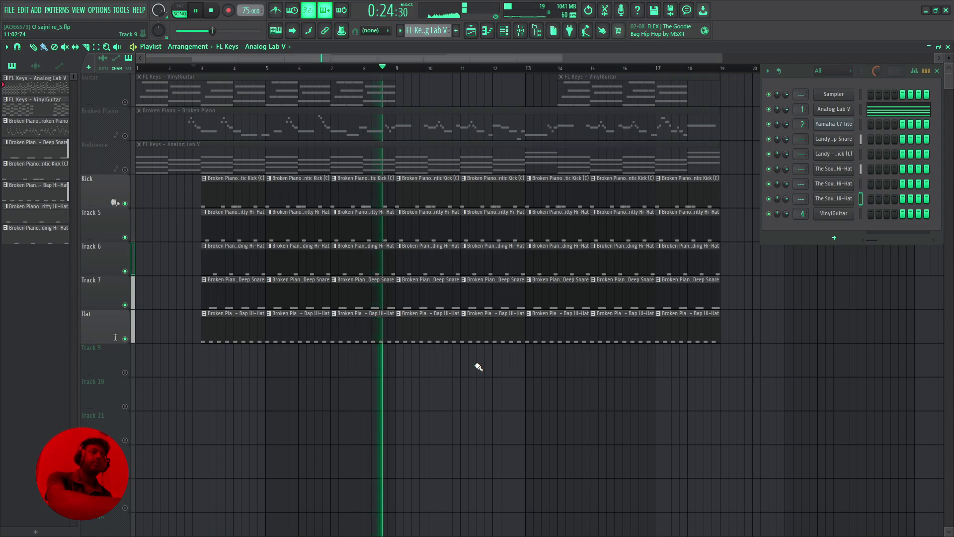
key(space)
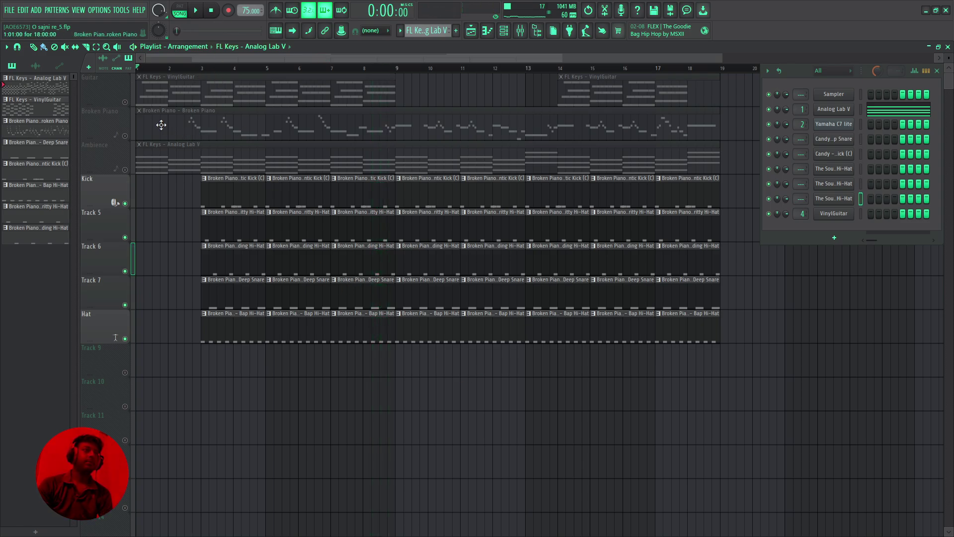
- Unmute all playlist tracks, play the full arrangement from the beginning, then stop playback
right_click(127, 102)
right_click(126, 103)
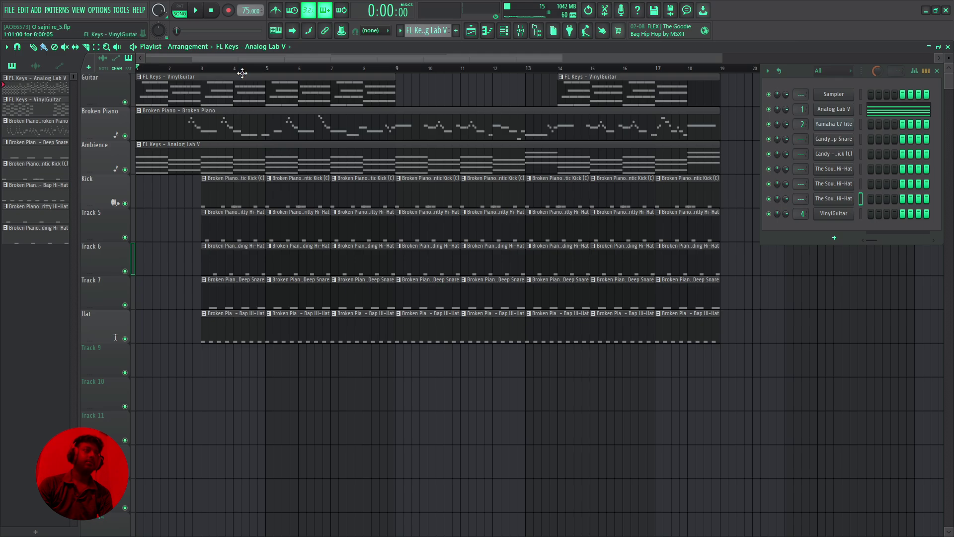
click(198, 12)
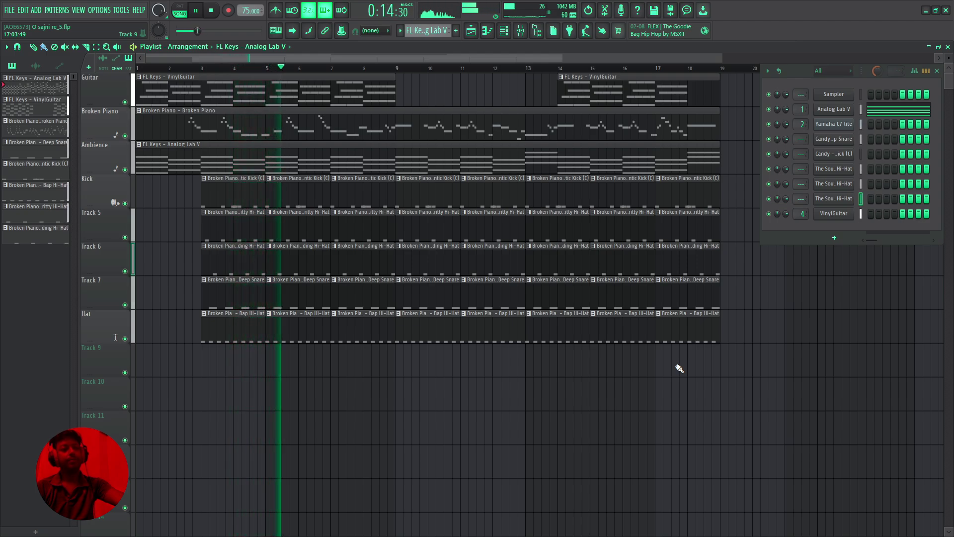
key(space)
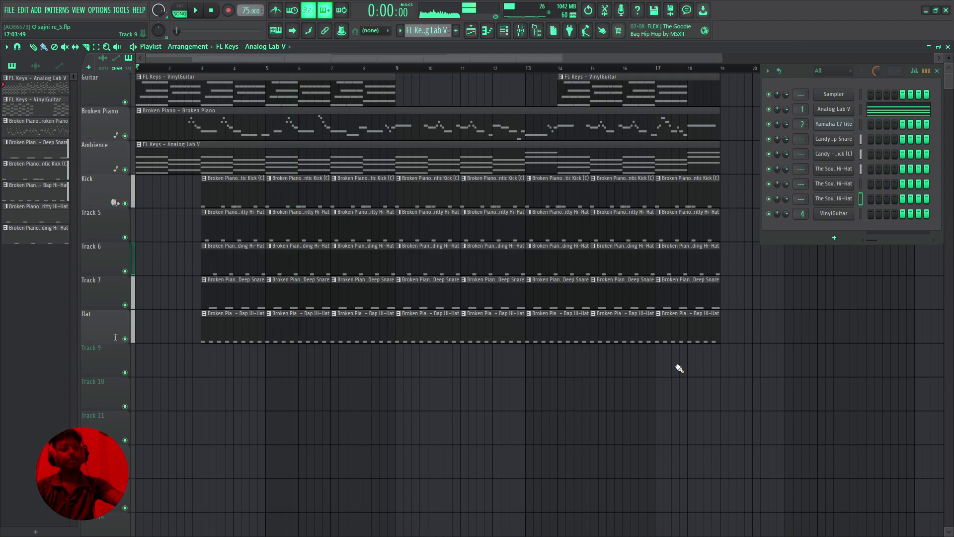